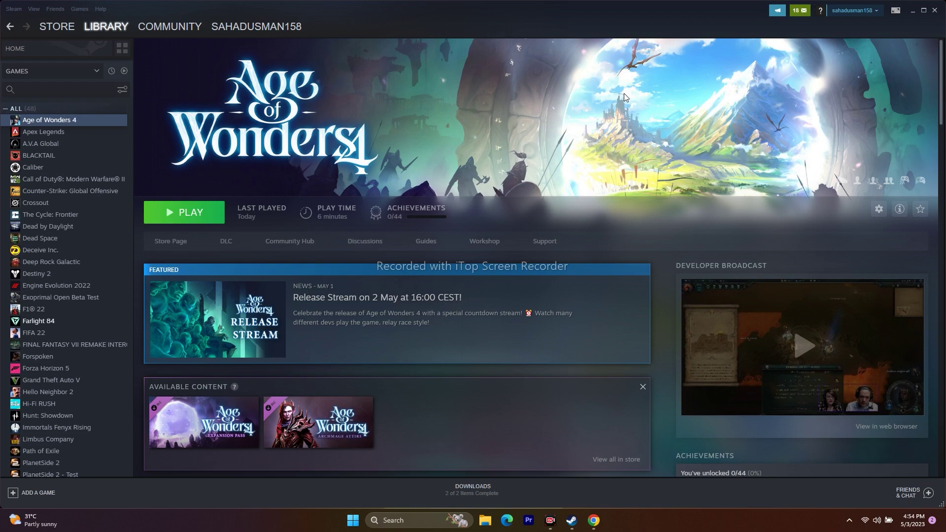
Check the Start menu's power options, then dismiss the menu and return to Steam.
left_click(358, 518)
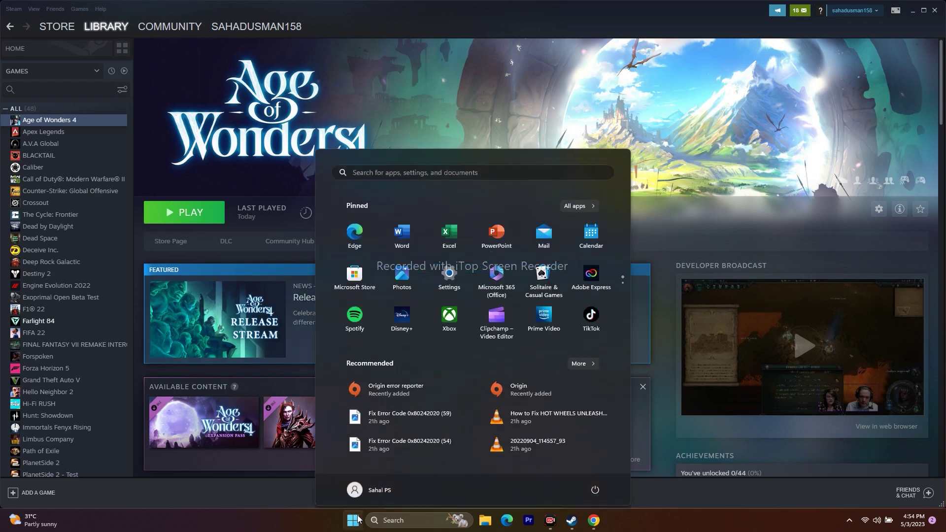
left_click(595, 489)
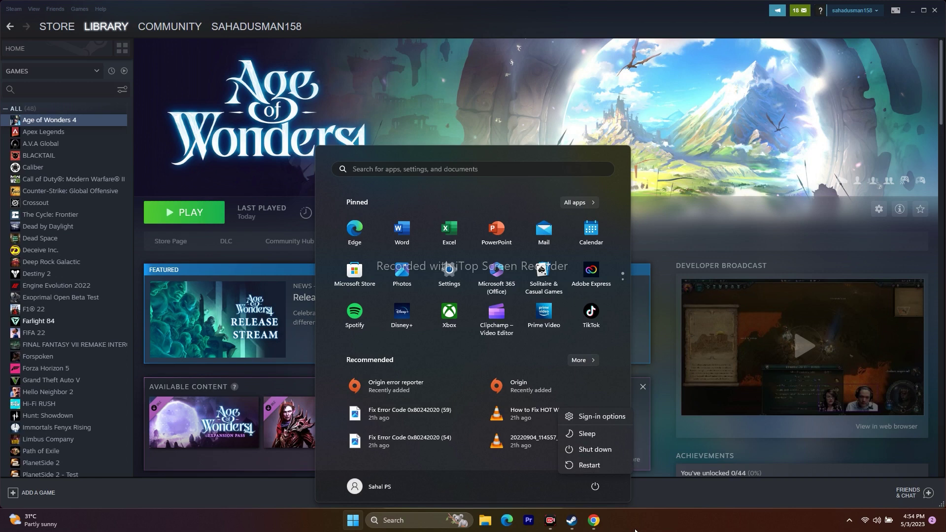
left_click(635, 530)
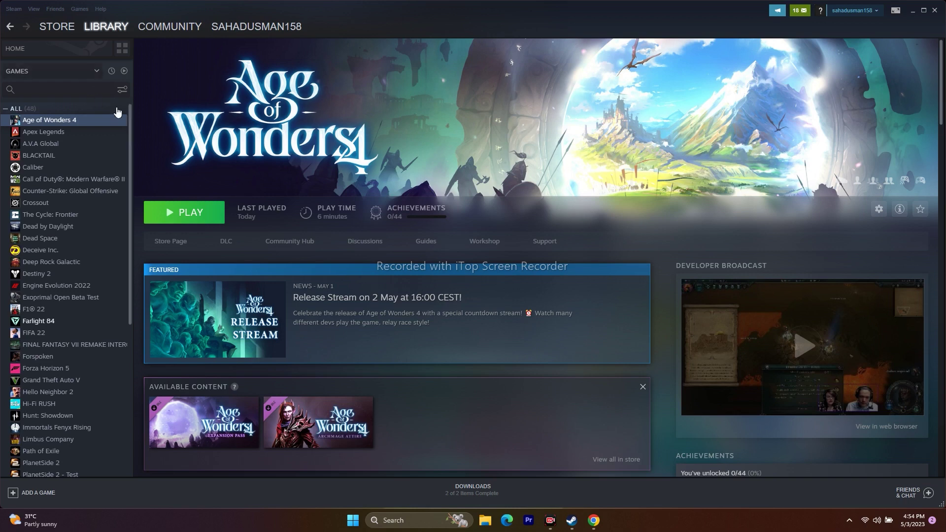
Verify the integrity of Age of Wonders 4's game files so all 2315 validate, then close Properties.
right_click(49, 121)
left_click(59, 179)
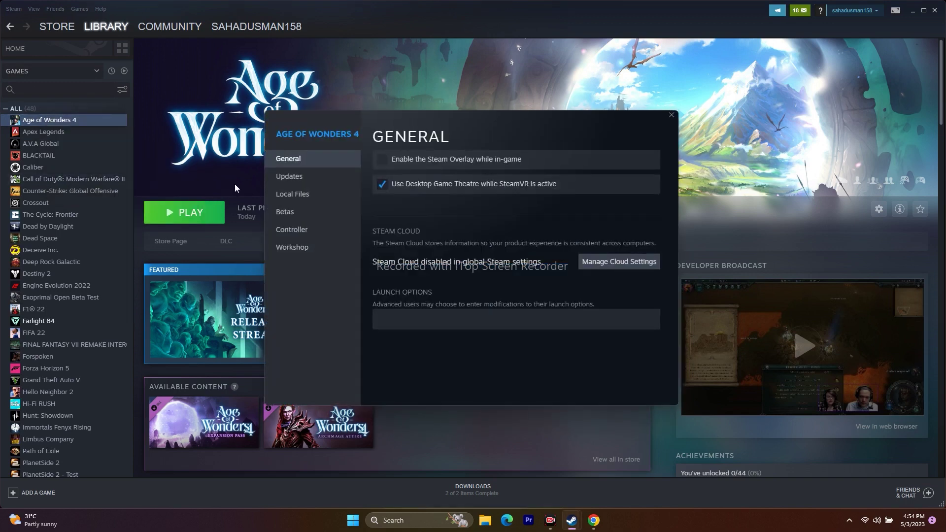
left_click(277, 196)
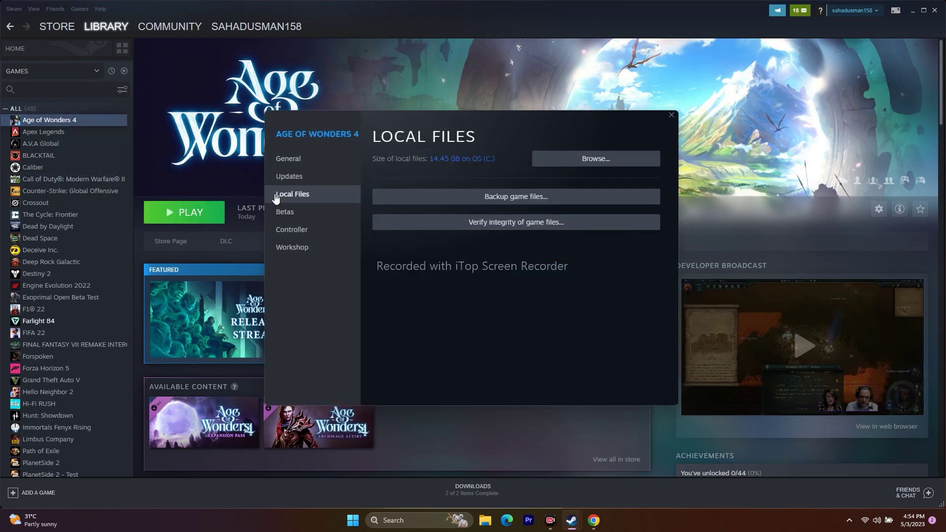
left_click(521, 224)
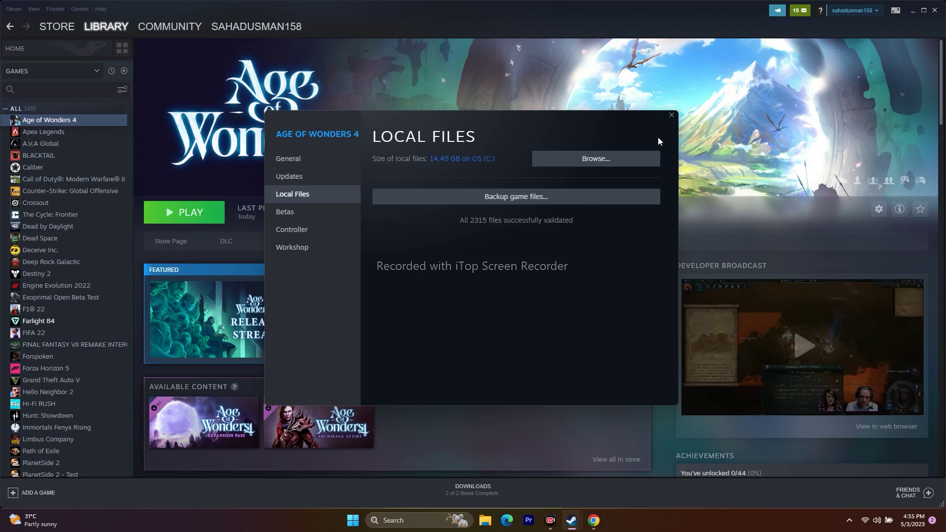
left_click(671, 116)
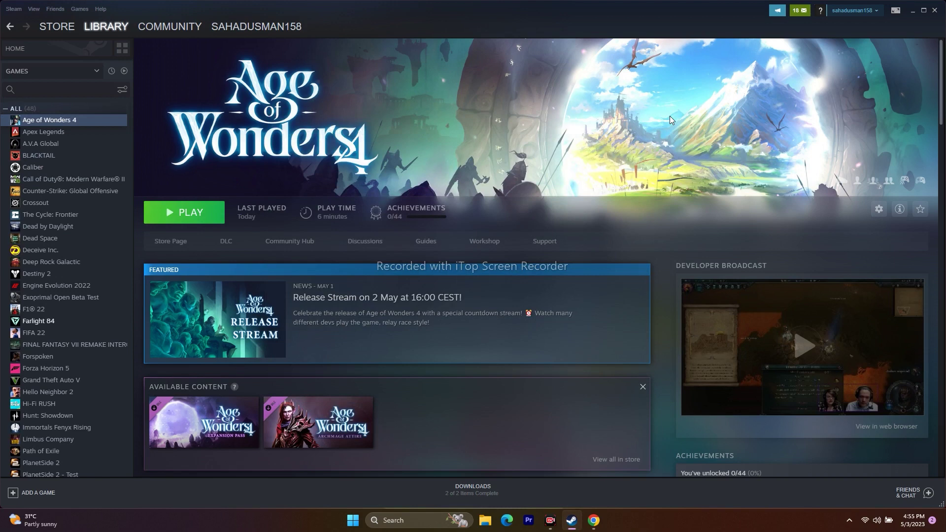
Browse Age of Wonders 4's install folder from Local Files, select AOW4, then close both windows.
right_click(49, 125)
left_click(71, 190)
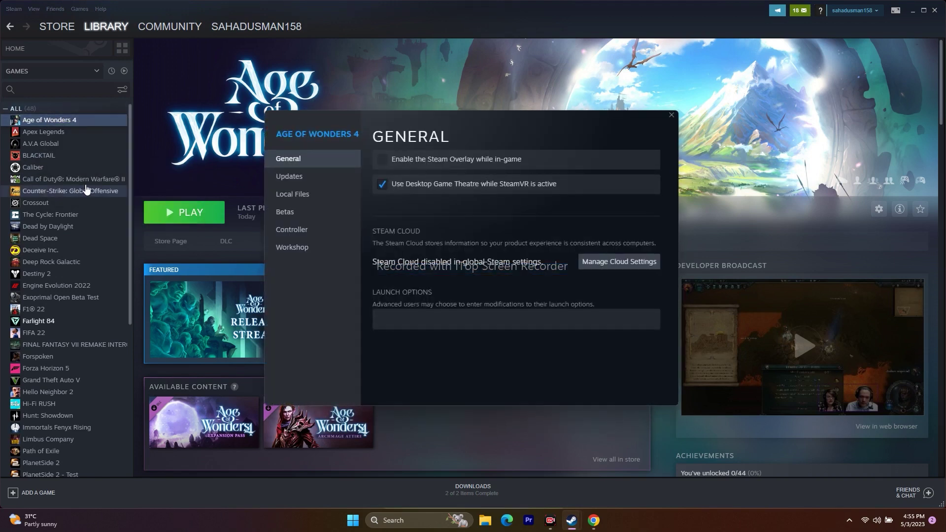
left_click(282, 195)
left_click(617, 160)
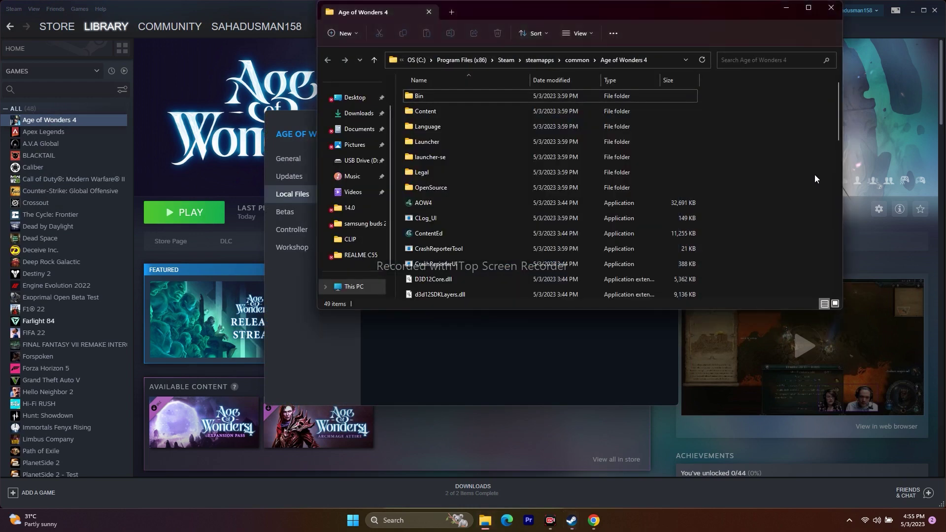
scroll(814, 178, "down", 1)
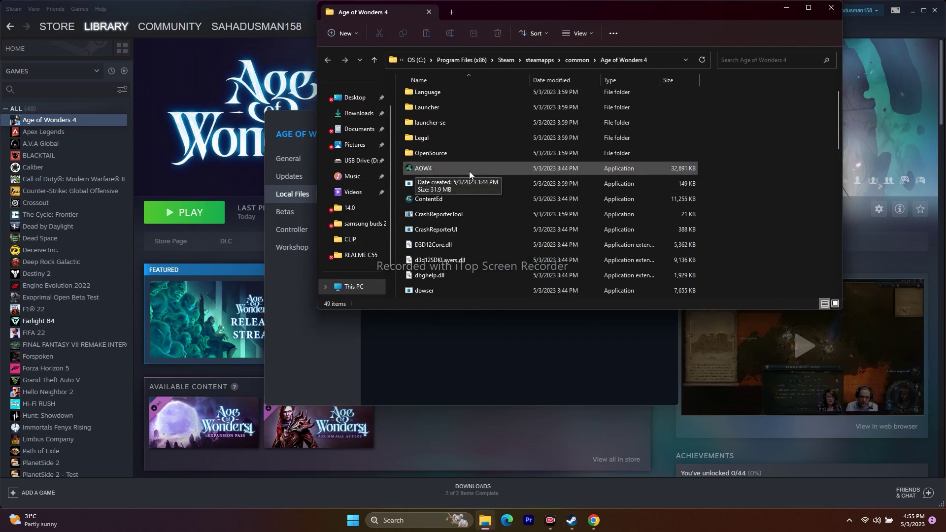
left_click(436, 171)
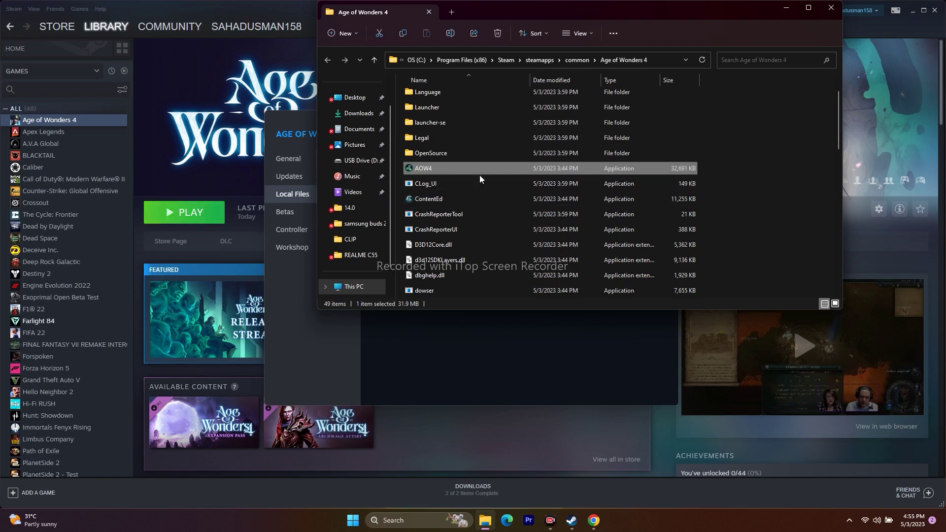
left_click(830, 8)
left_click(672, 116)
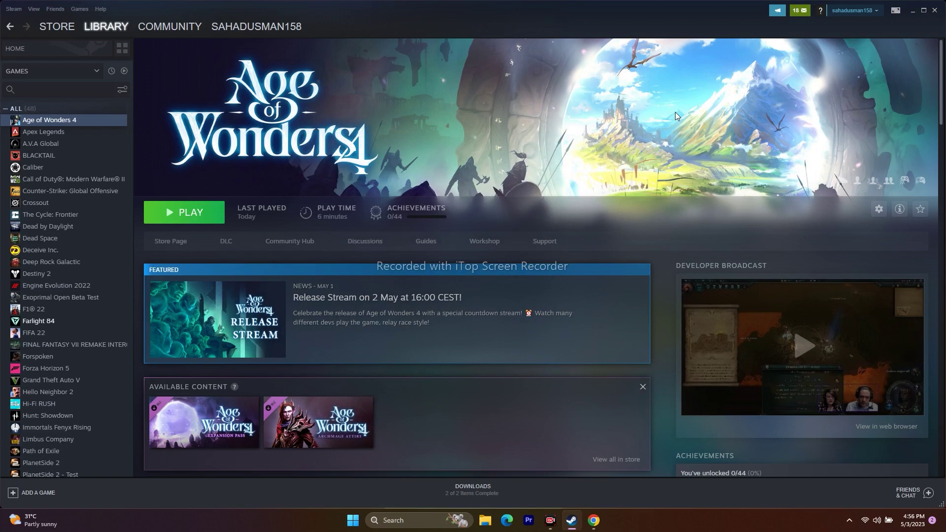
Reopen the install folder via Local Files, close it and Properties, then minimize Steam.
right_click(63, 125)
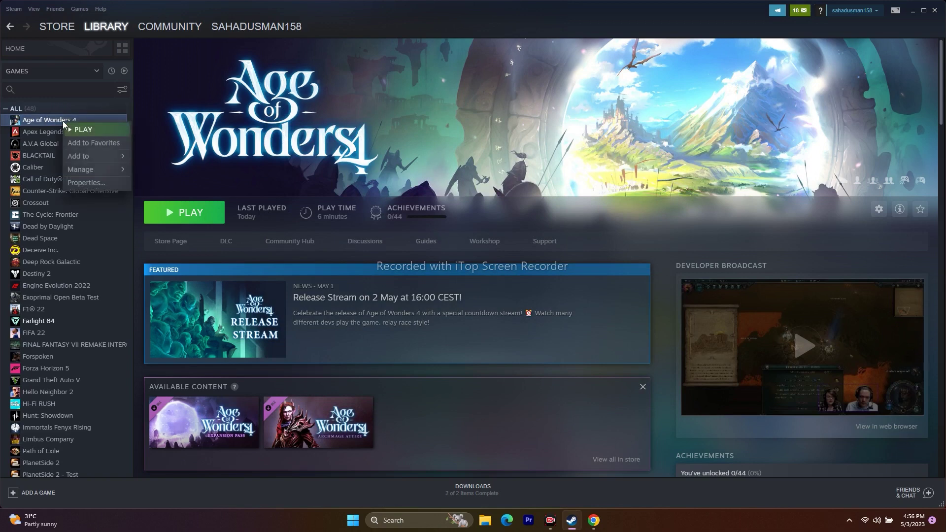
left_click(79, 184)
left_click(292, 194)
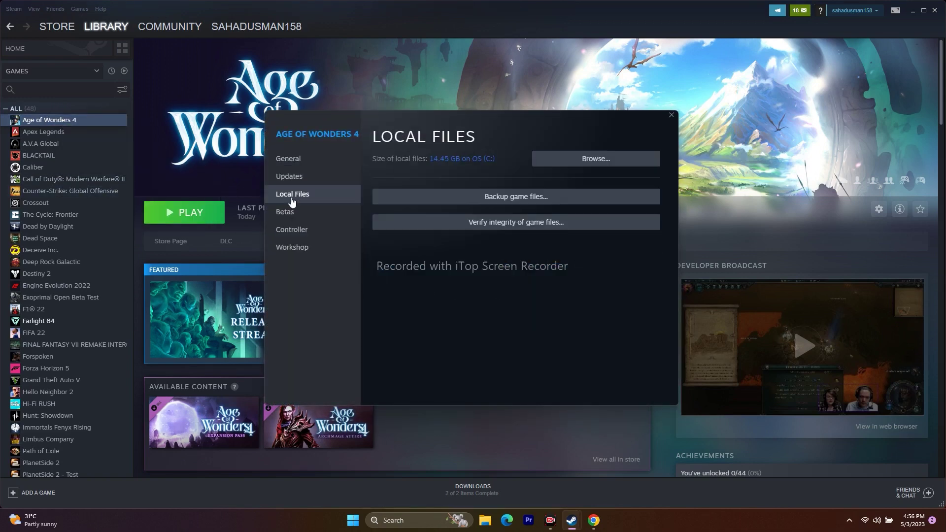
left_click(619, 162)
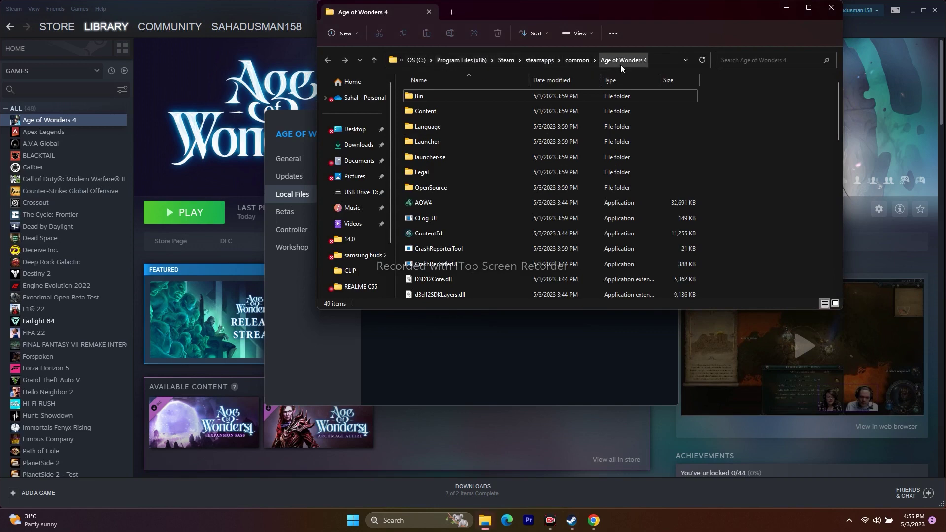
left_click(831, 7)
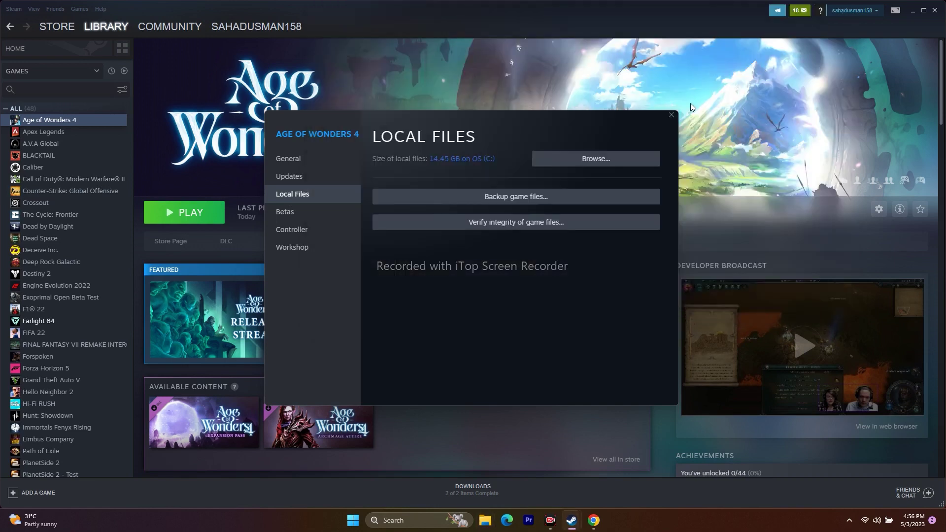
left_click(674, 117)
left_click(912, 12)
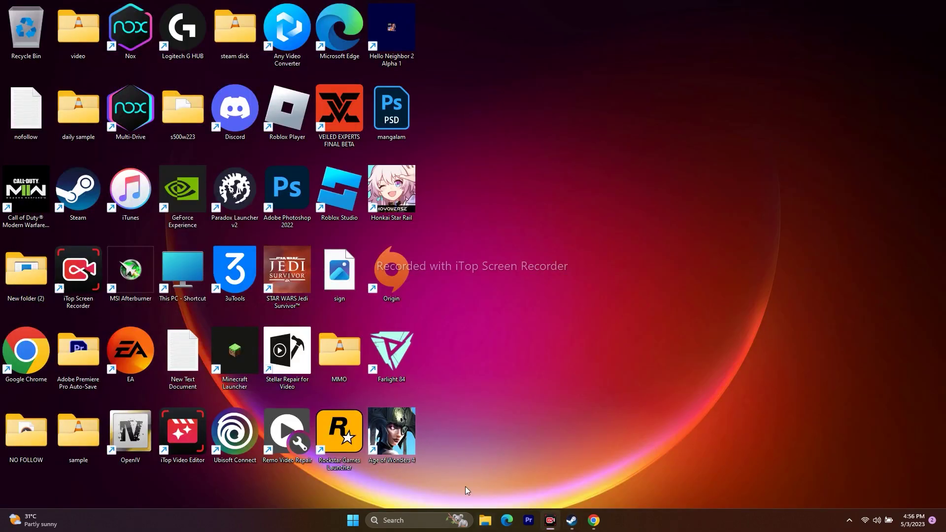
Open a maximized File Explorer and go to OS (C:) > Program Files (x86).
left_click(484, 521)
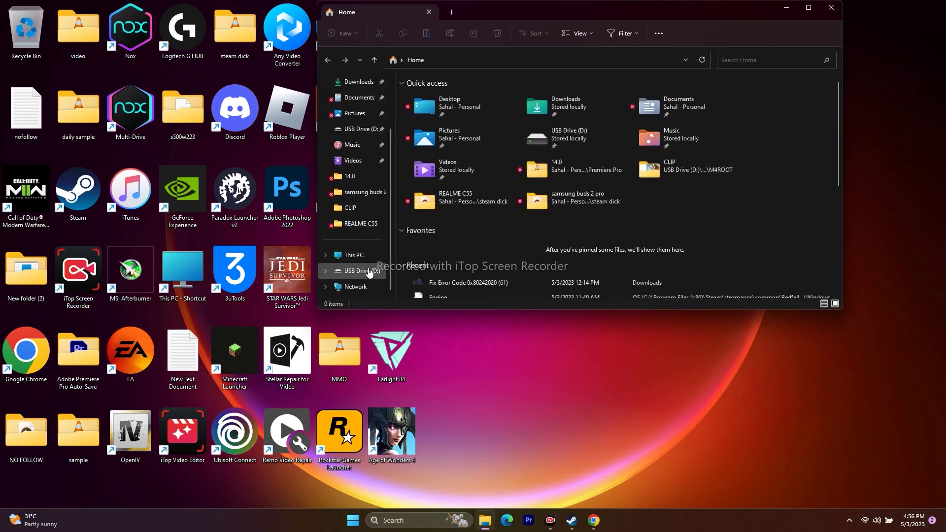
left_click(358, 255)
left_click(809, 8)
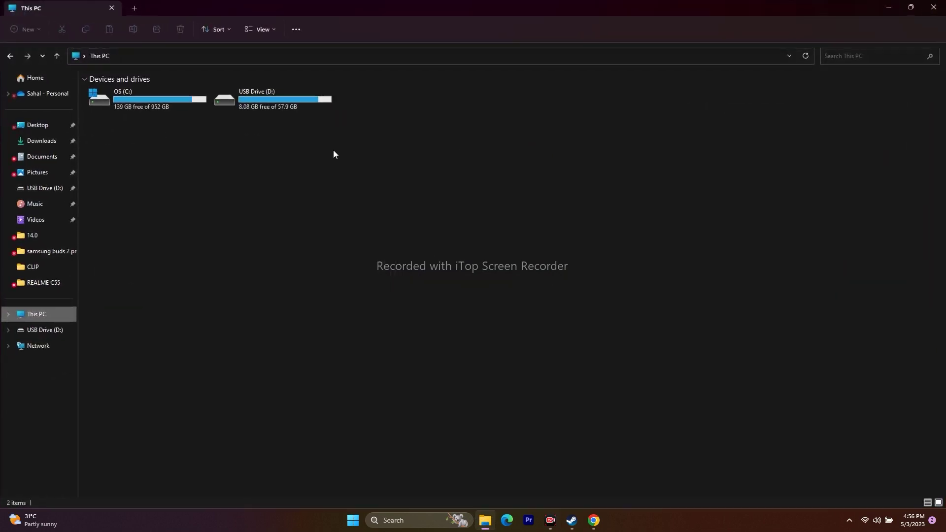
double_click(176, 96)
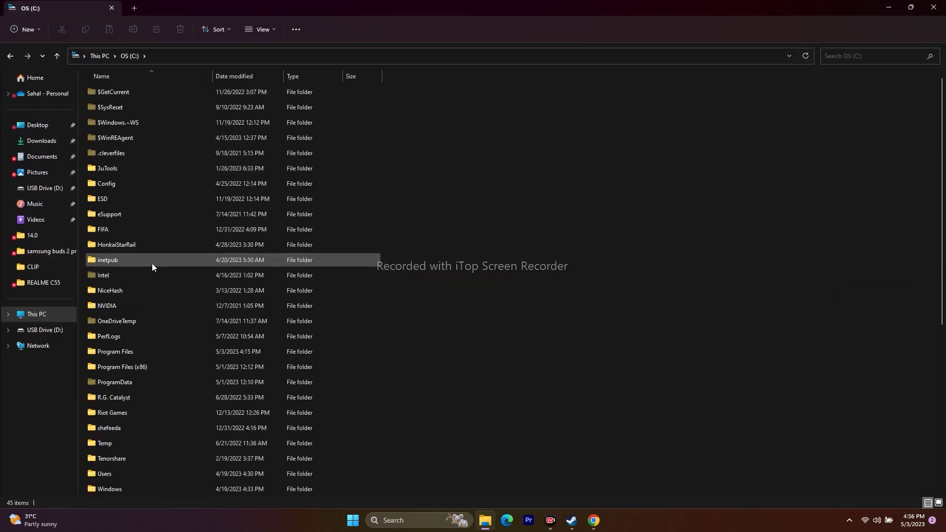
double_click(150, 367)
Go through Steam > steamapps > common > Age of Wonders 4 and select the AOW4 application.
scroll(146, 207, "down", 9)
scroll(145, 206, "down", 4)
double_click(120, 289)
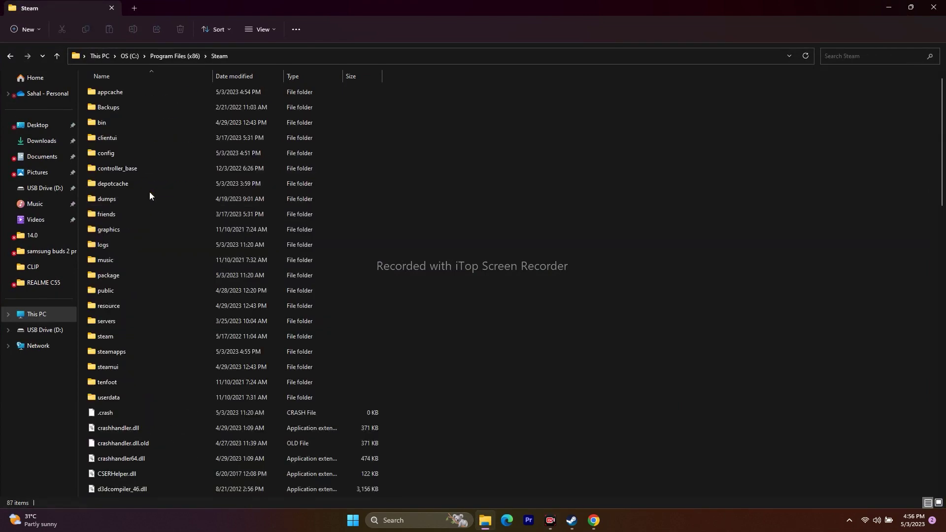
double_click(139, 347)
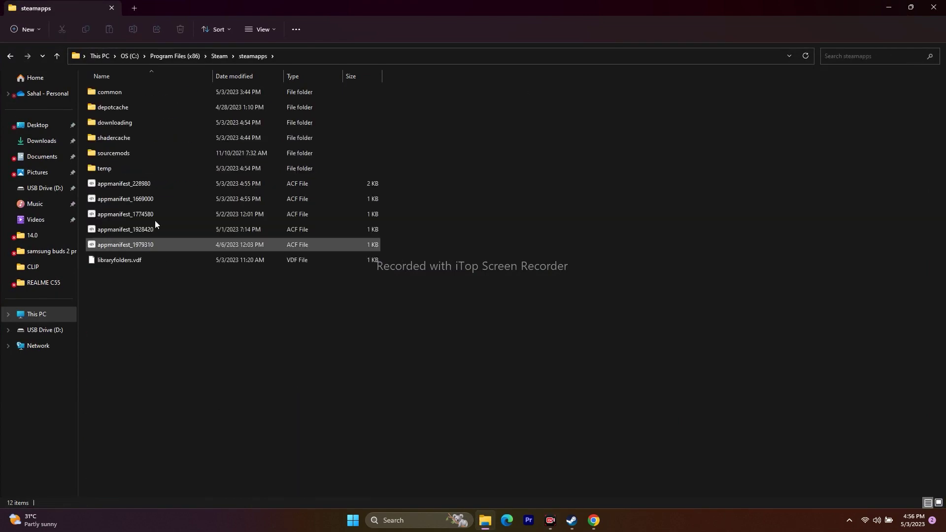
double_click(130, 96)
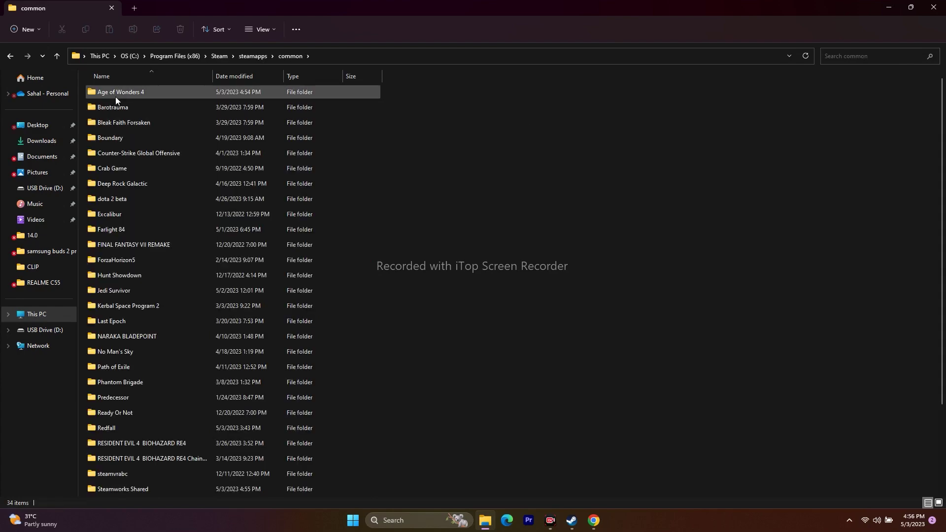
double_click(150, 96)
left_click(148, 198)
left_click(115, 199)
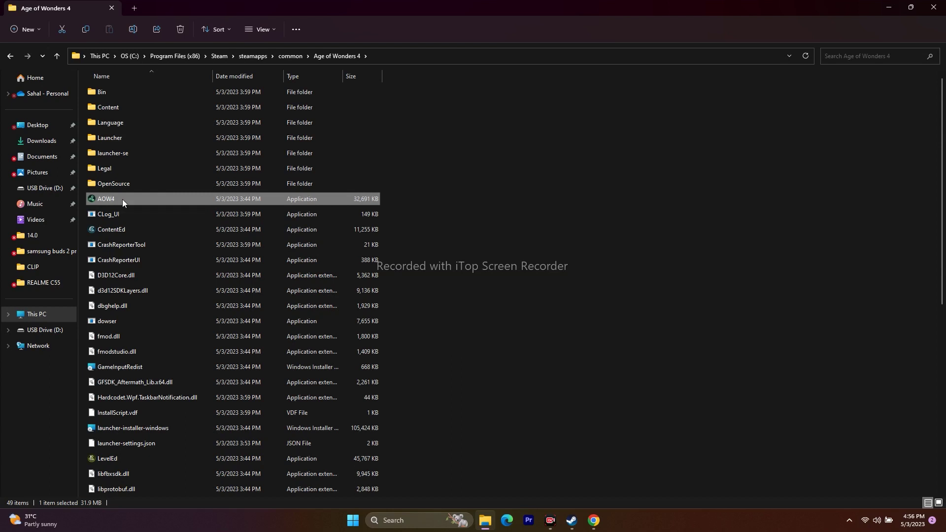
left_click(197, 200)
Enable 'Run this program as an administrator' in AOW4's Compatibility properties, apply and confirm.
right_click(188, 200)
left_click(228, 384)
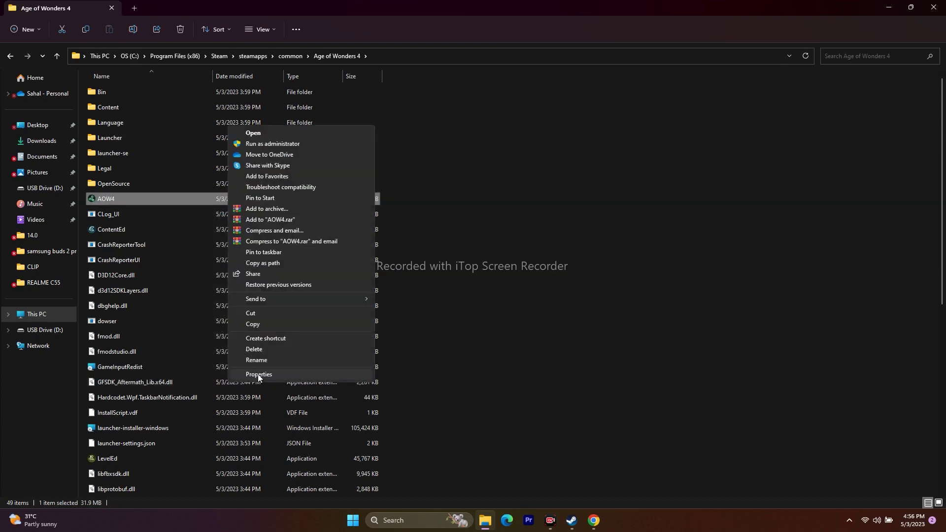
left_click(246, 380)
left_click(276, 257)
left_click_drag(324, 249, 521, 93)
left_click(454, 260)
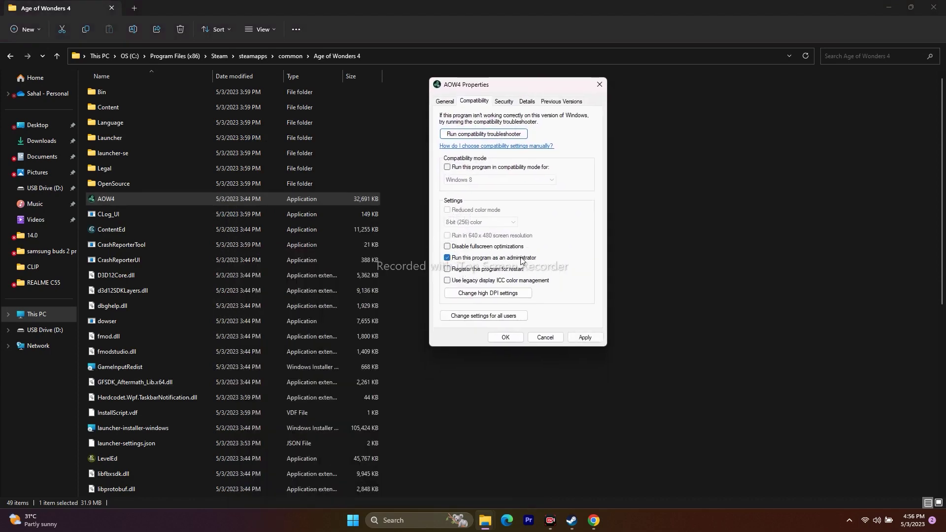
left_click(586, 338)
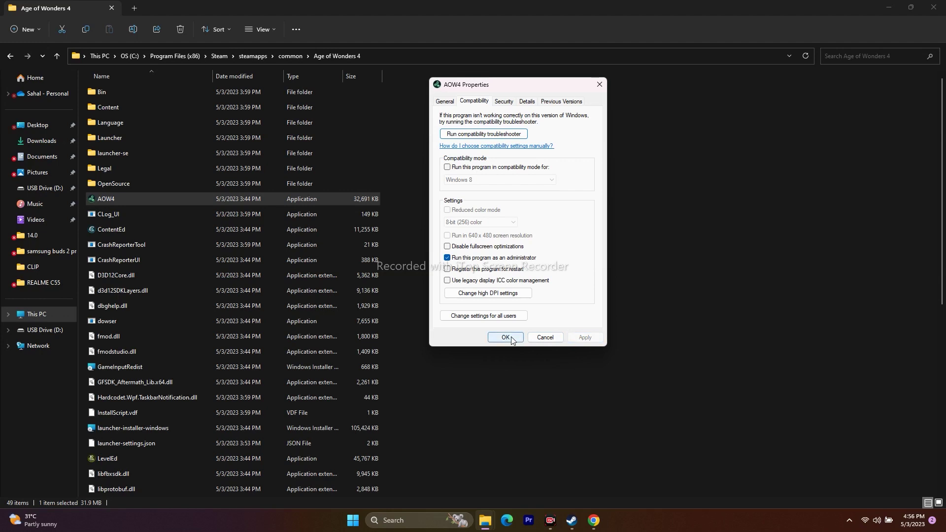
left_click(507, 337)
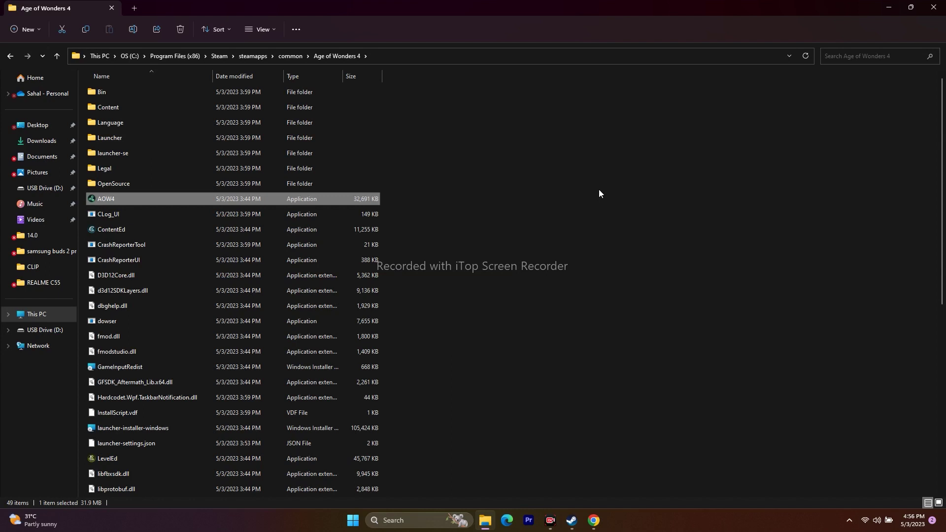
Turn on compatibility mode in AOW4's properties with Windows 7 as the target and apply.
right_click(190, 202)
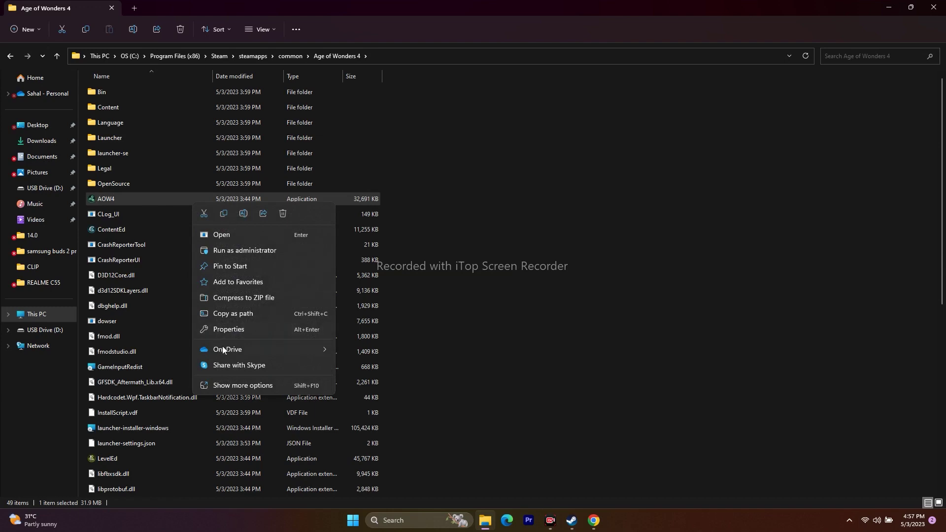
left_click(231, 383)
left_click(280, 374)
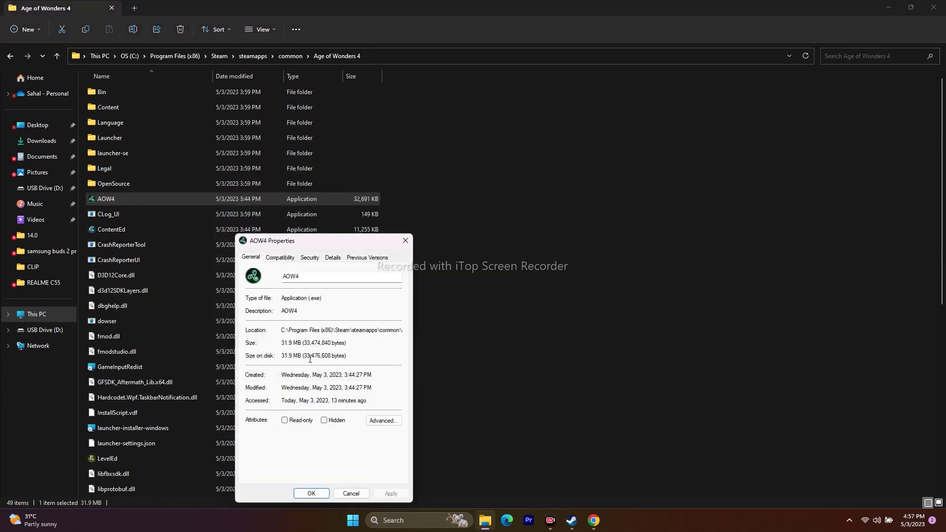
left_click(289, 260)
left_click_drag(350, 244, 617, 114)
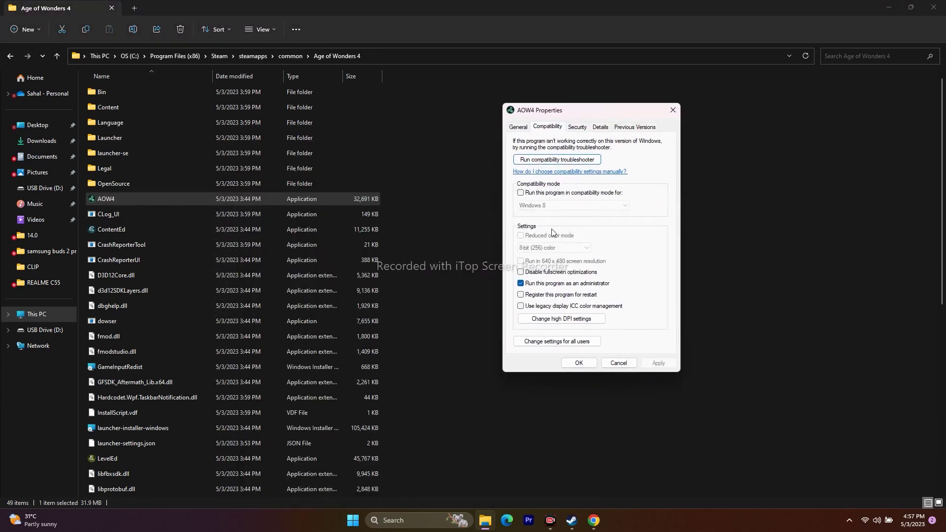
left_click(521, 193)
left_click(521, 193)
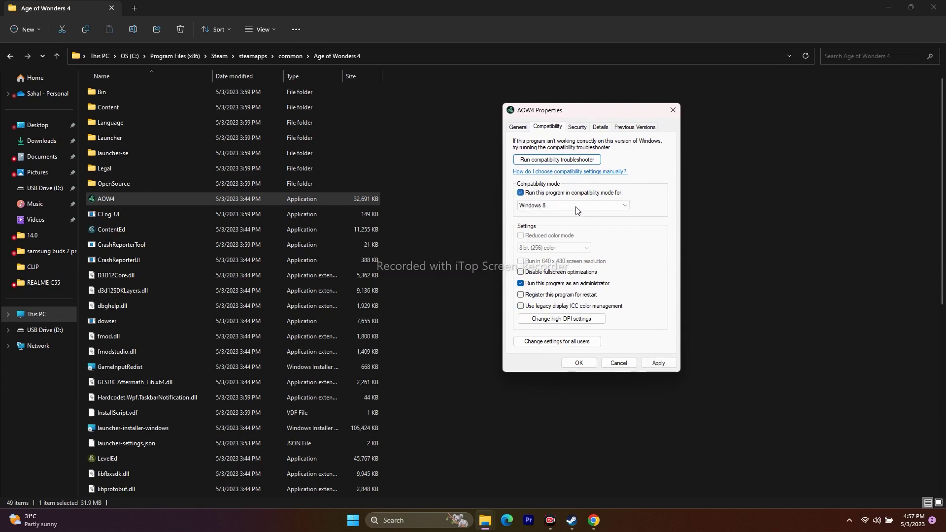
left_click(544, 207)
left_click(538, 235)
left_click(659, 363)
Change the AOW4 compatibility target to Windows 8, apply and confirm.
left_click(550, 210)
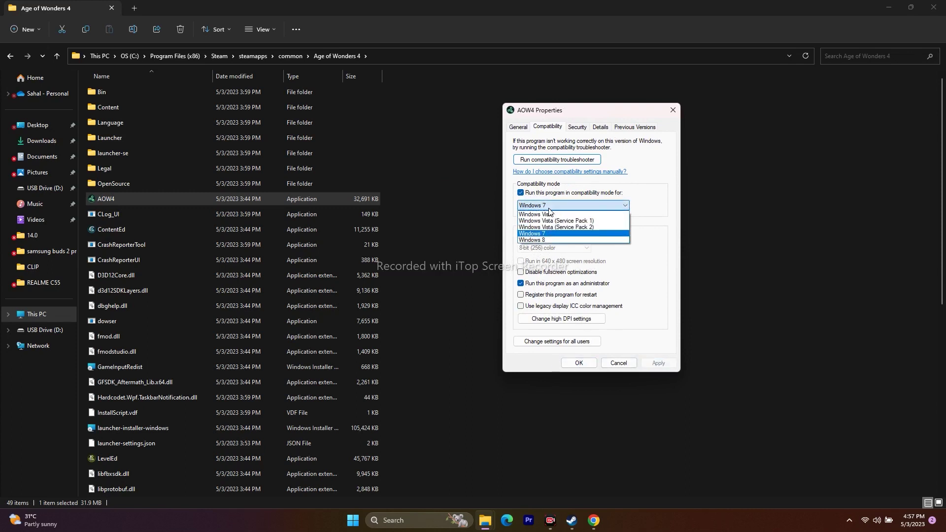
left_click(547, 239)
left_click(659, 363)
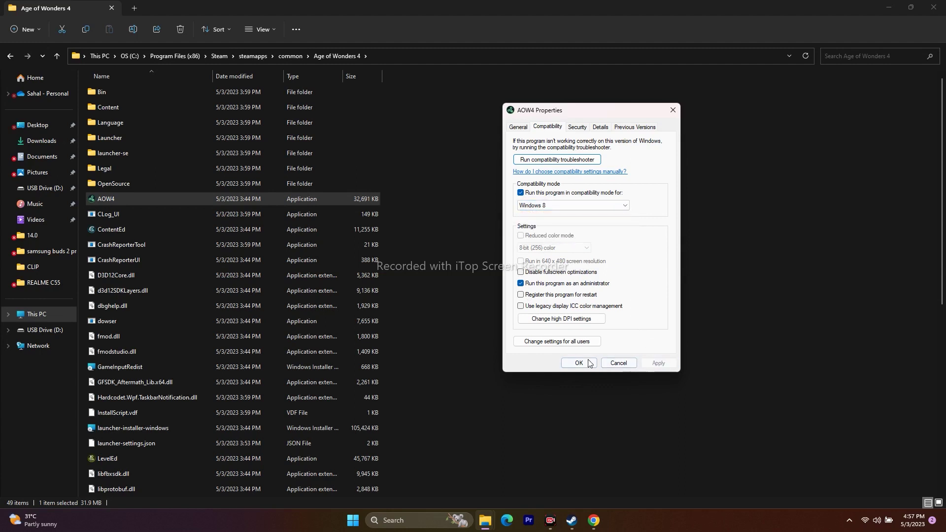
left_click(579, 363)
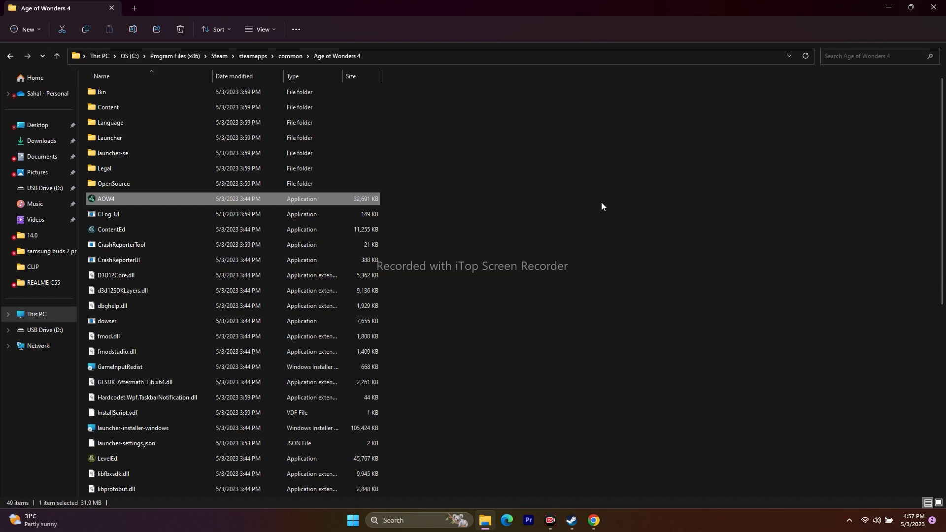
right_click(153, 200)
left_click(189, 383)
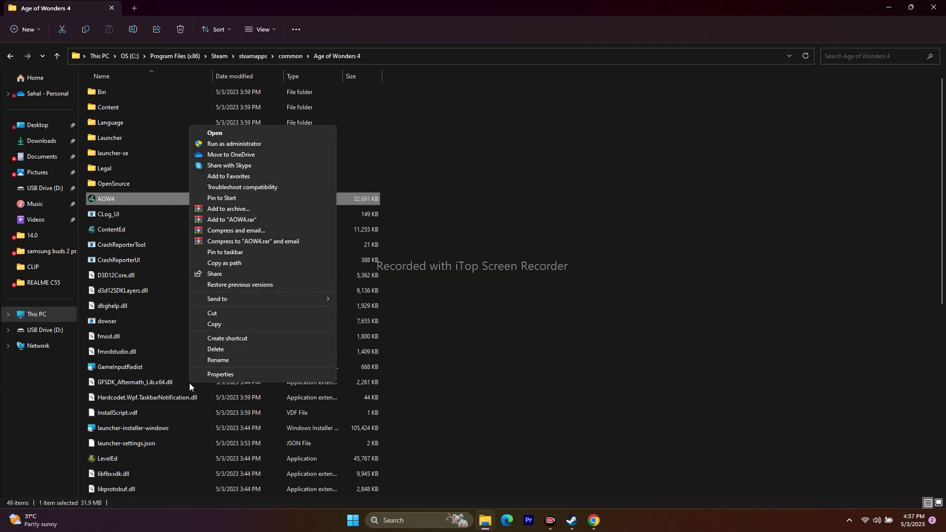
Untick compatibility mode for AOW4, apply and confirm, then close Explorer and return to Steam.
left_click(221, 375)
left_click(239, 259)
left_click_drag(296, 242, 607, 75)
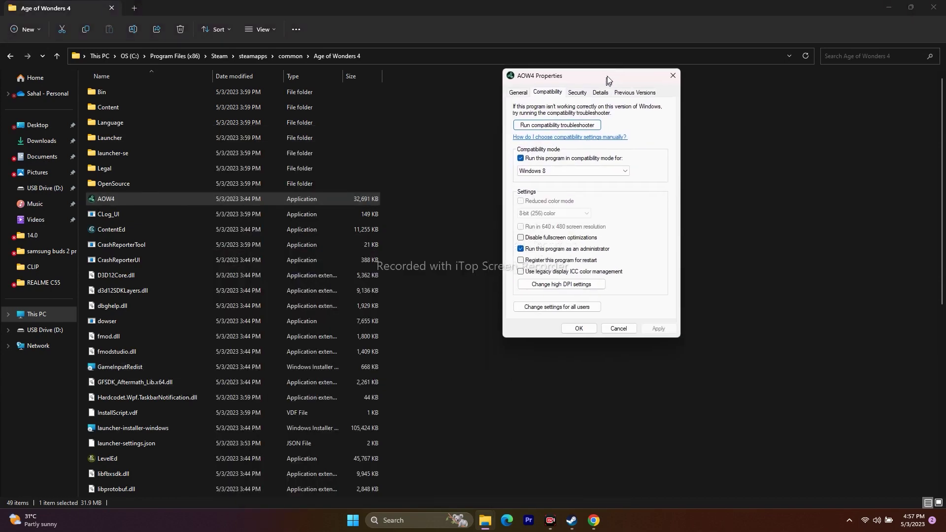
left_click(522, 156)
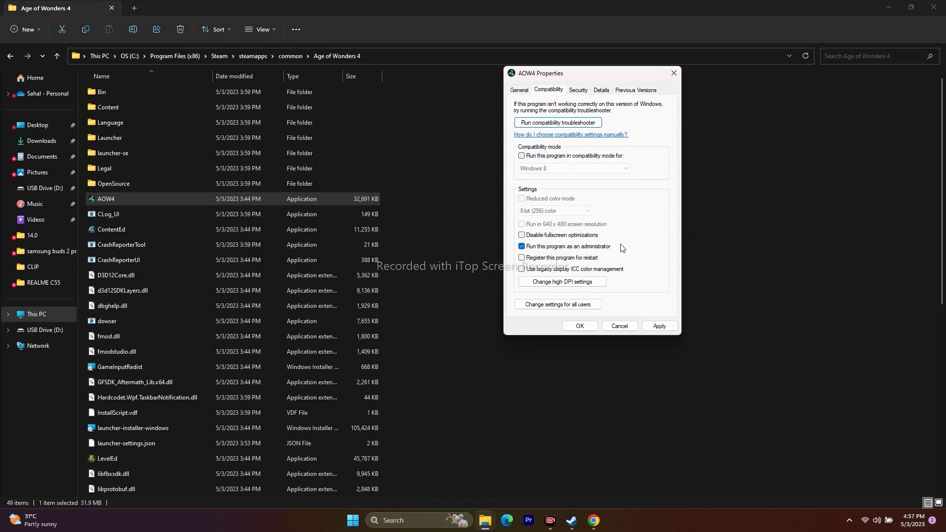
left_click(659, 325)
left_click(580, 325)
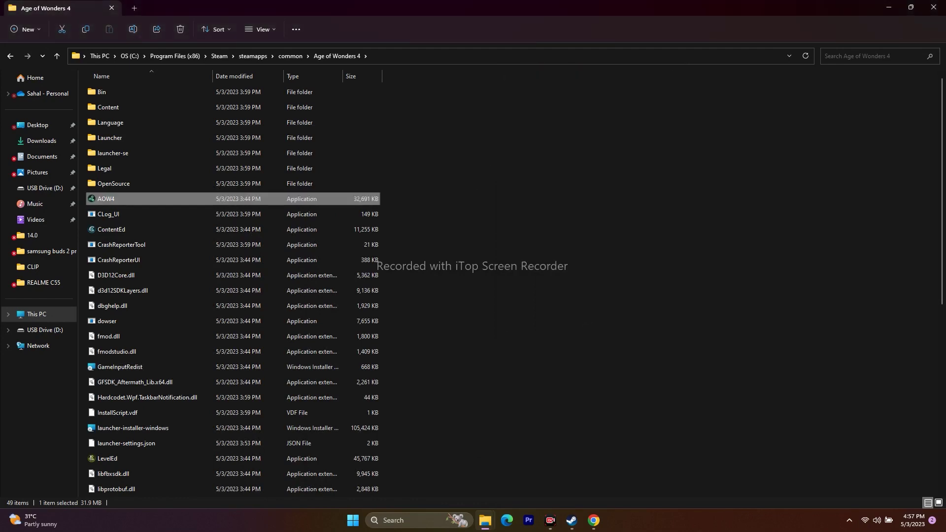
left_click(934, 6)
left_click(572, 520)
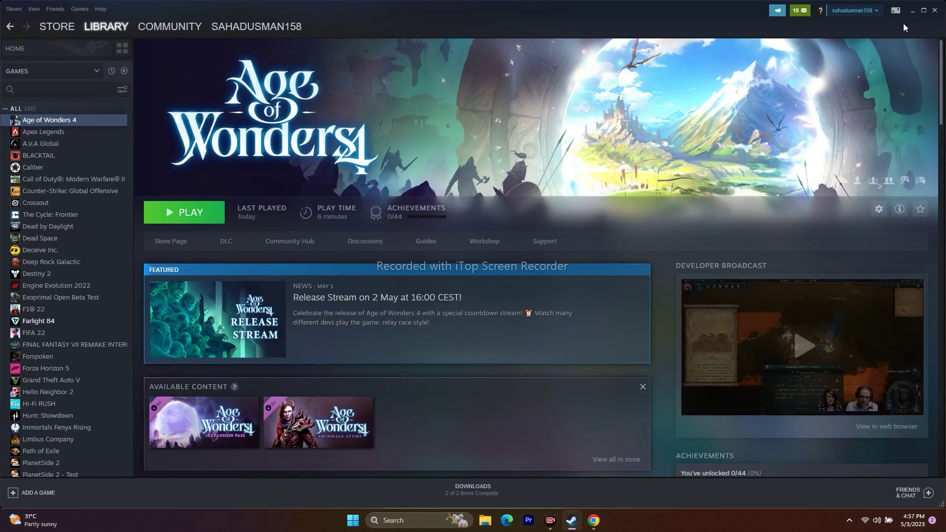
left_click(910, 10)
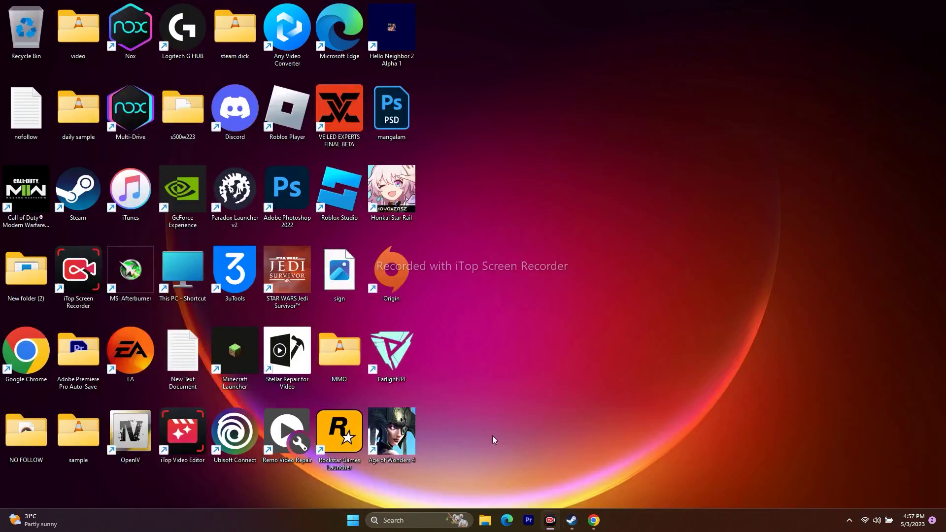
left_click(426, 520)
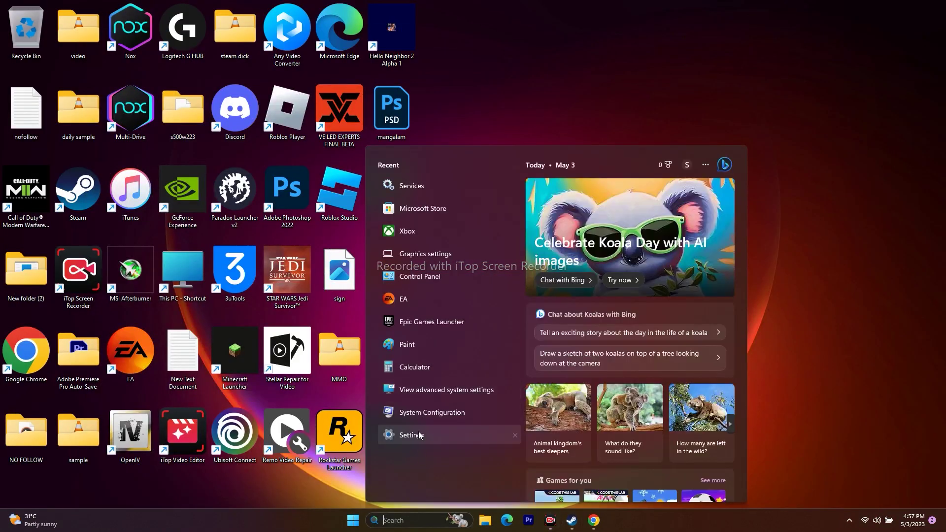
left_click(418, 434)
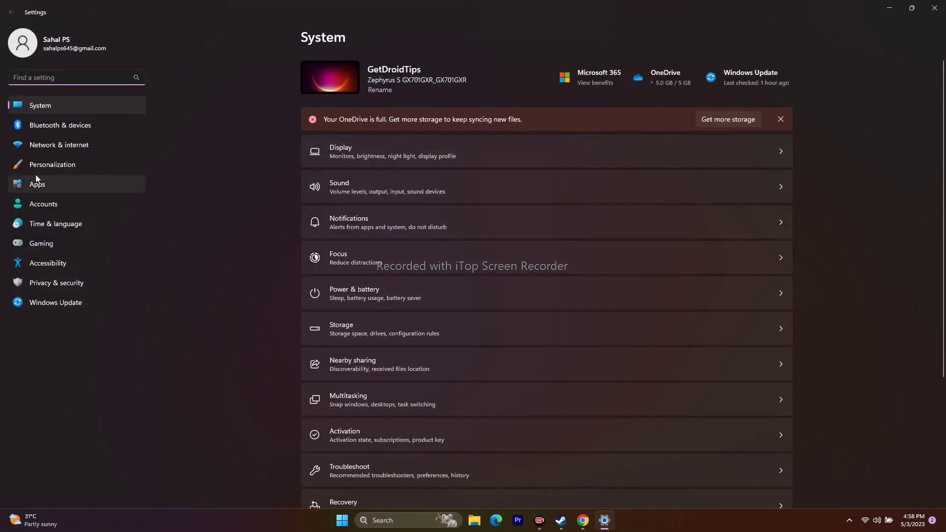
left_click(63, 224)
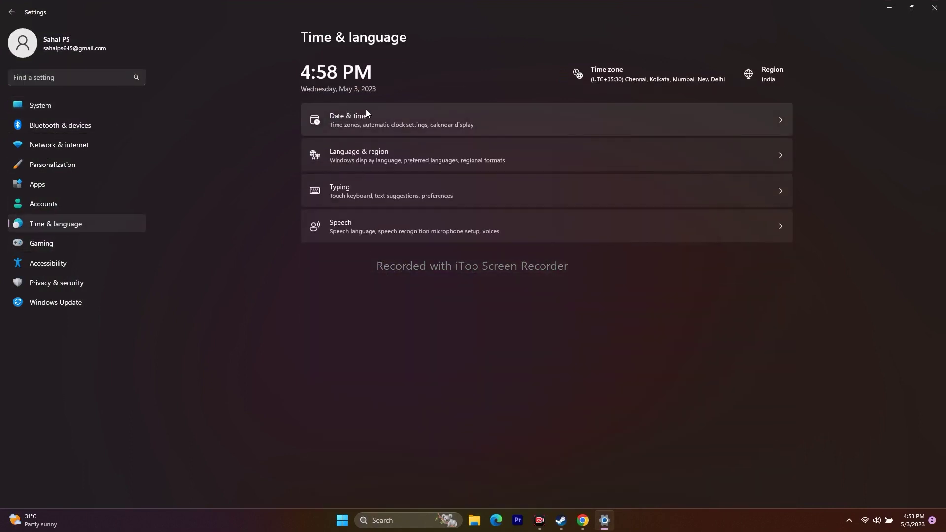
left_click(353, 157)
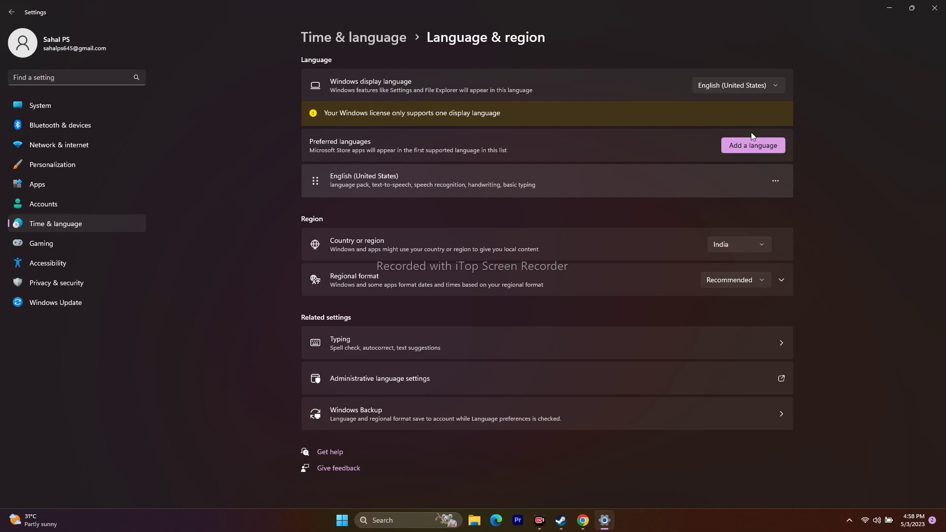
left_click(750, 145)
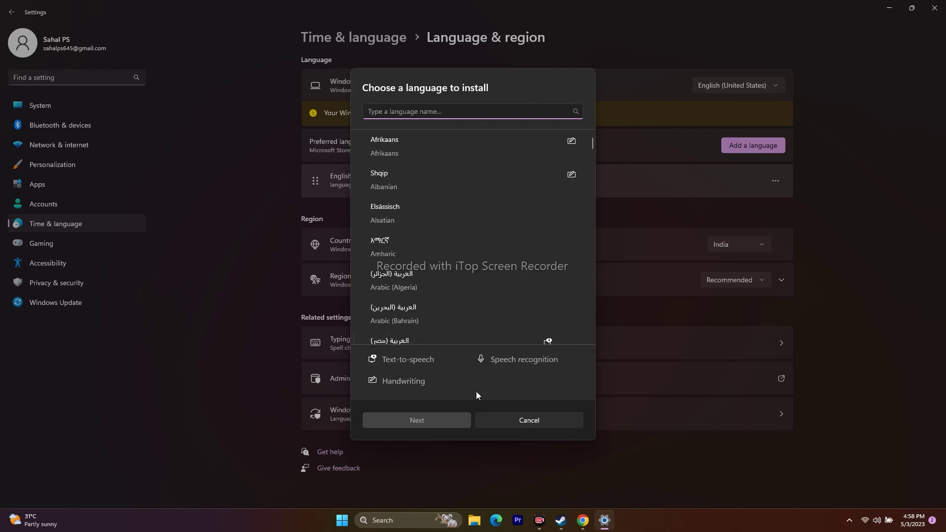
left_click(510, 427)
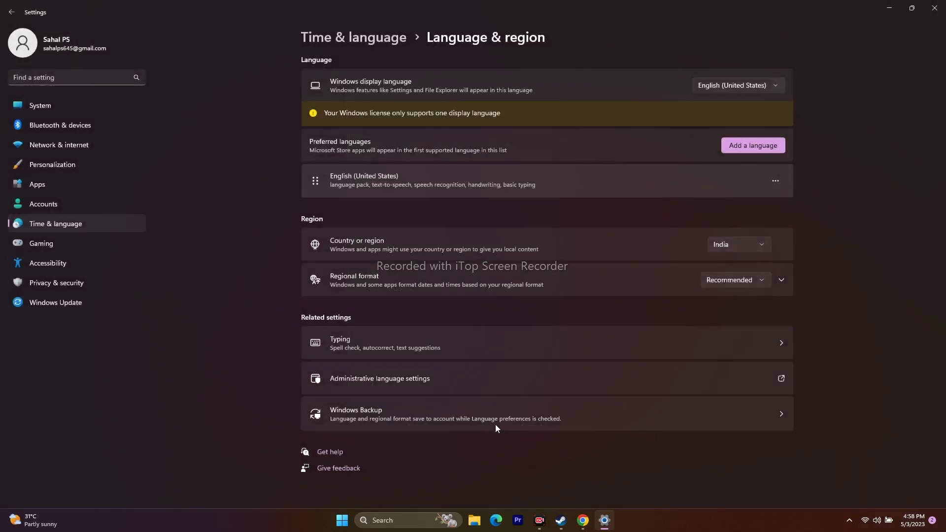
left_click(11, 12)
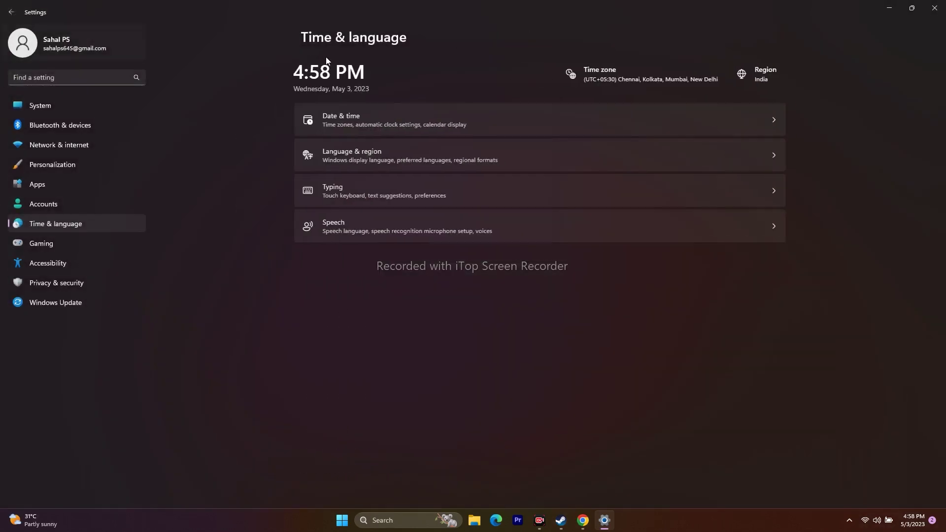
left_click(389, 121)
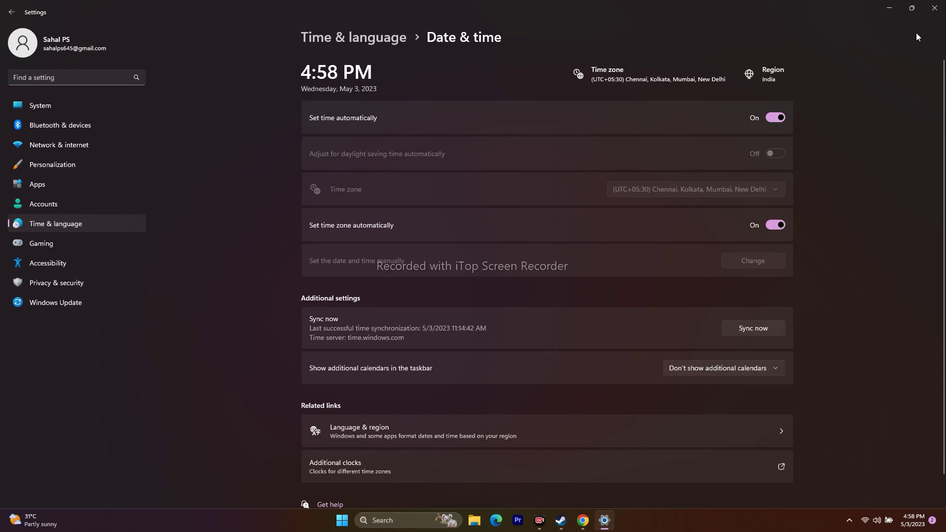
left_click(934, 8)
left_click(572, 521)
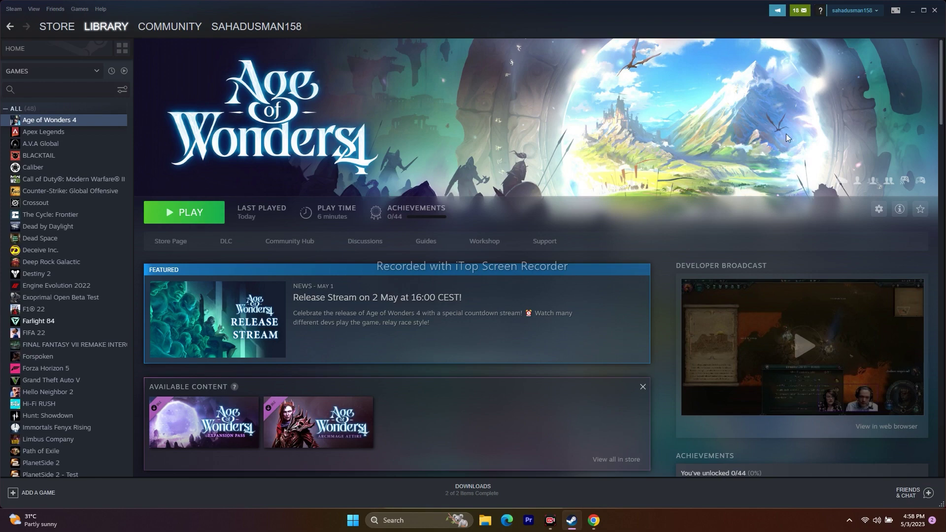
left_click(916, 11)
left_click(486, 520)
left_click(17, 316)
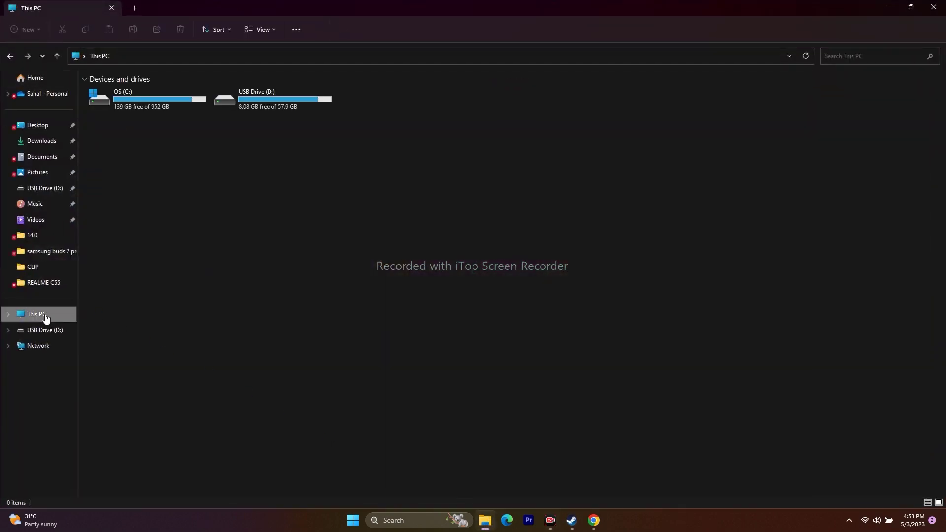
left_click(50, 158)
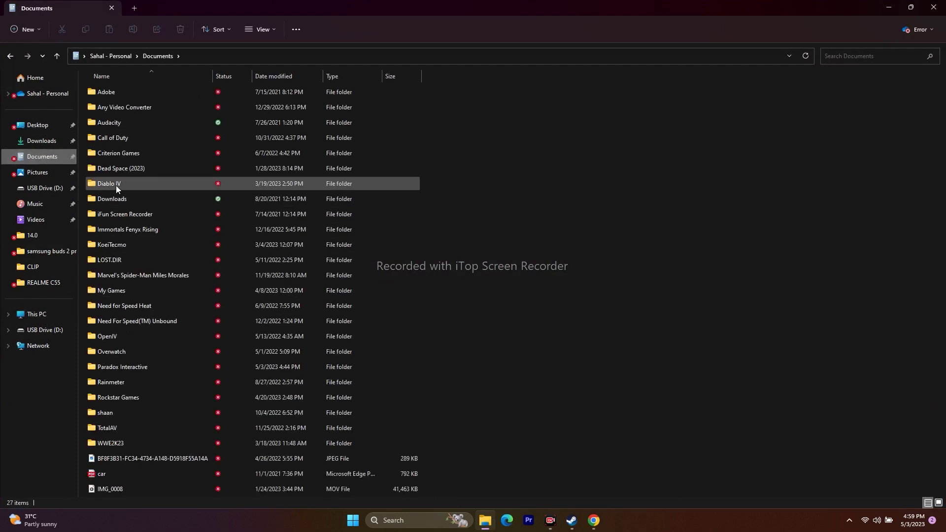
mouse_move(134, 185)
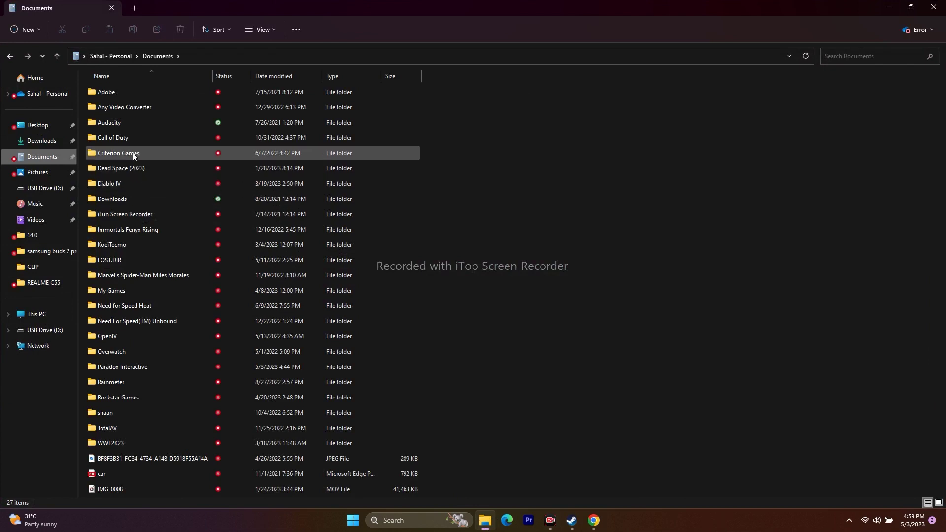
mouse_move(133, 154)
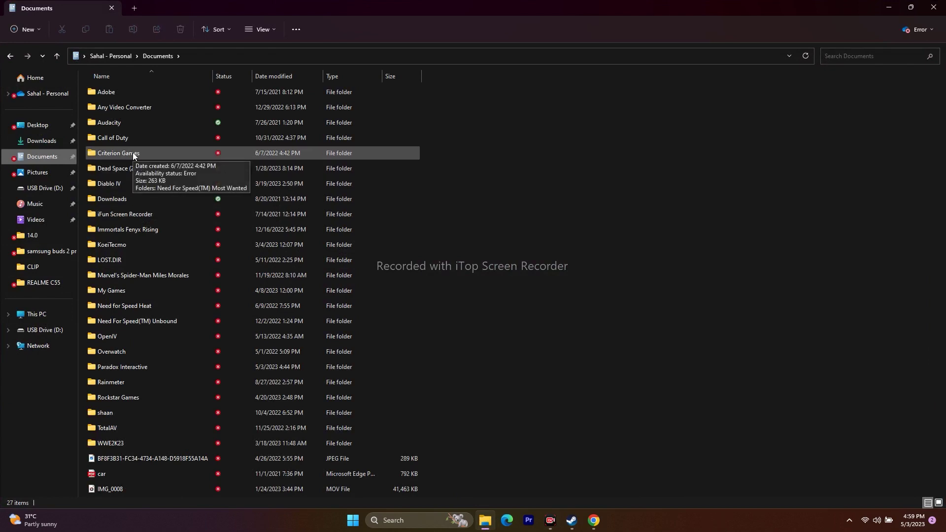
left_click(933, 7)
left_click(572, 520)
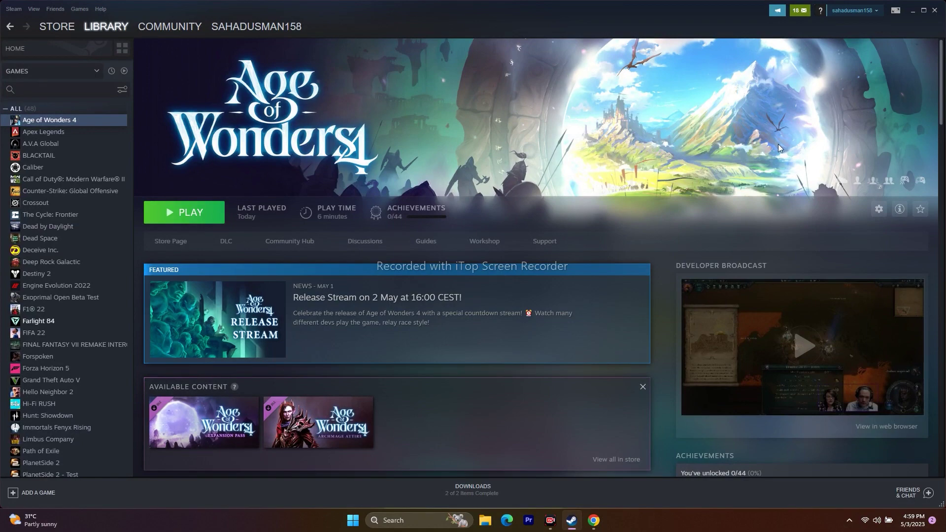
Open Windows Defender Firewall's list of allowed apps from Control Panel.
left_click(914, 14)
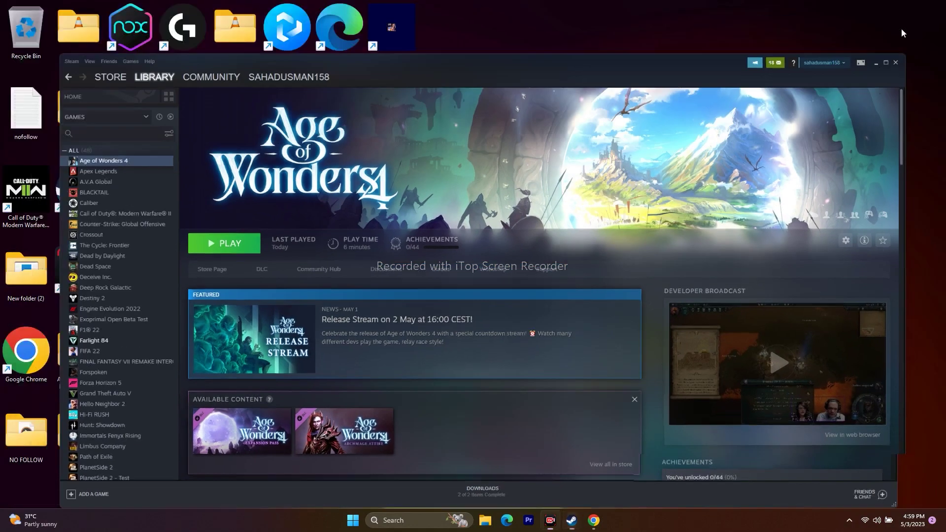
left_click(422, 518)
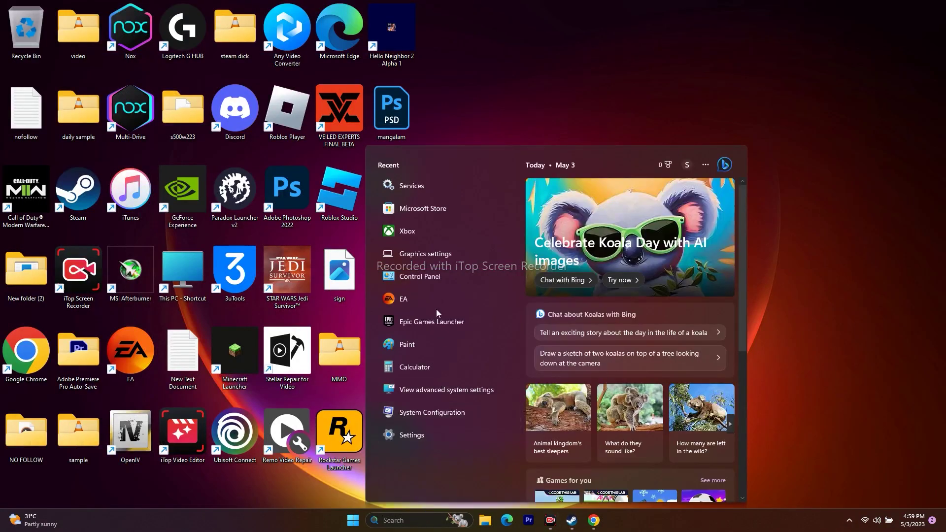
left_click(427, 277)
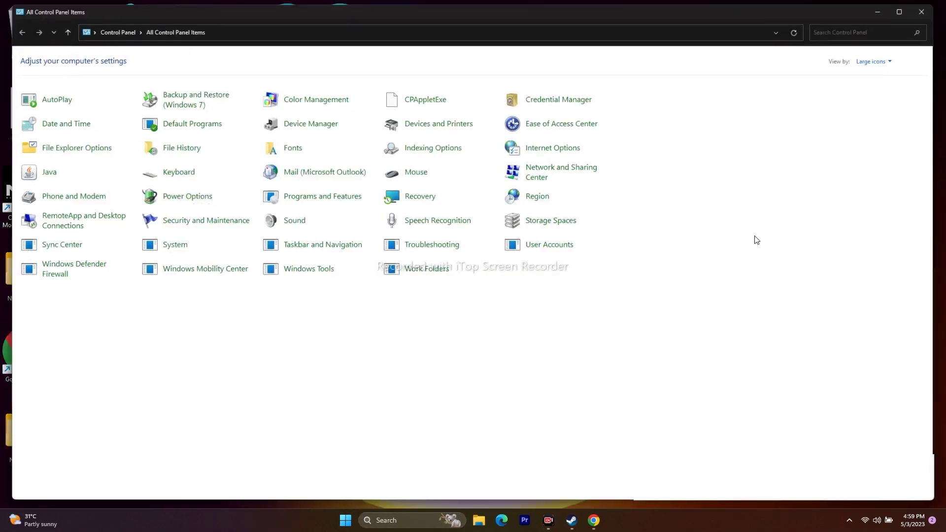
left_click(56, 266)
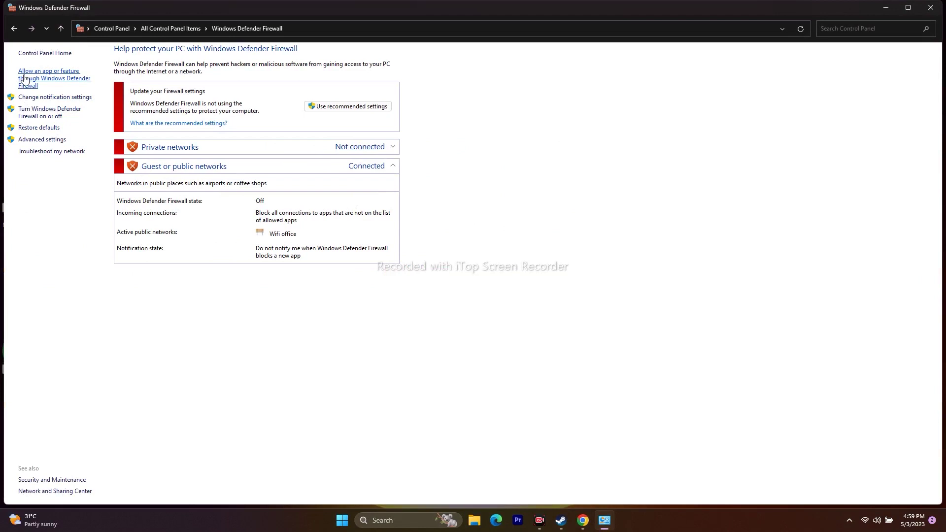
left_click(24, 79)
scroll(465, 136, "down", 3)
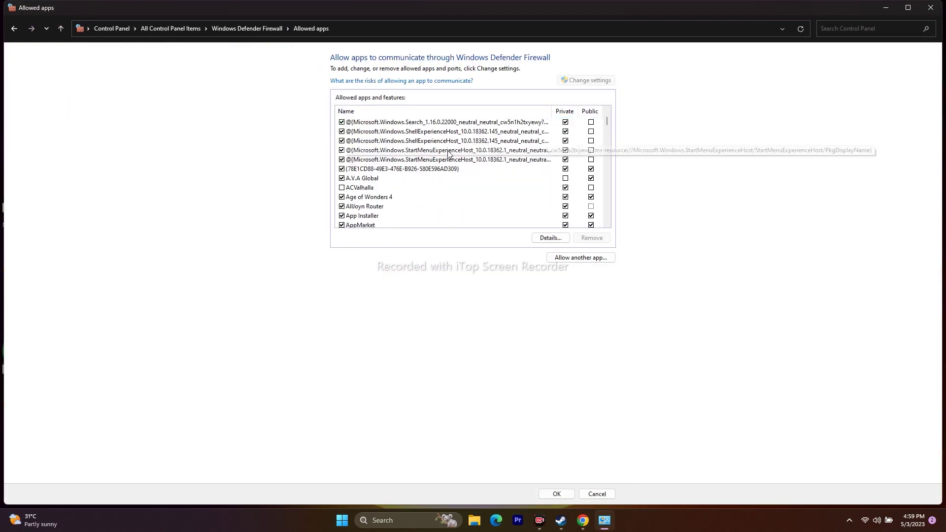
scroll(448, 154, "down", 1)
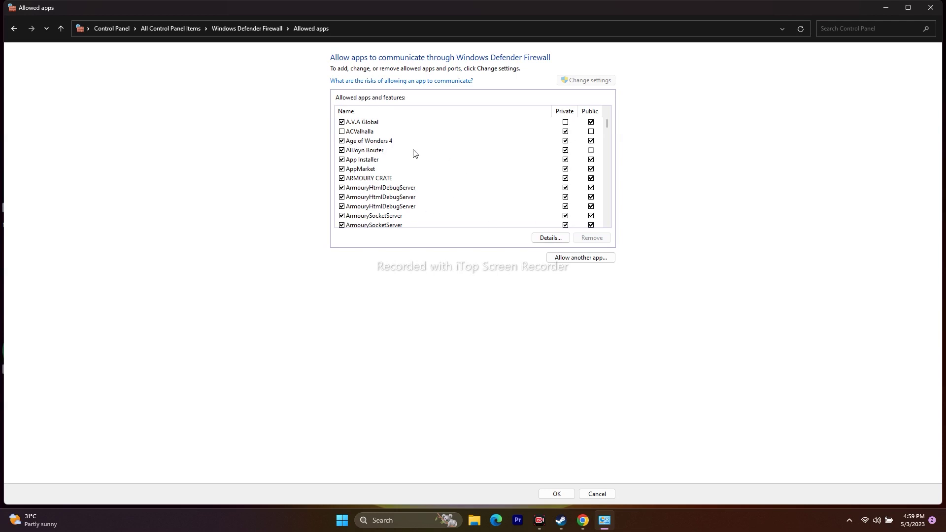
Start adding another app and browse to C:\Program Files (x86)\Steam\steamapps\common\Age of Wonders 4.
left_click(580, 258)
left_click(539, 305)
left_click(422, 373)
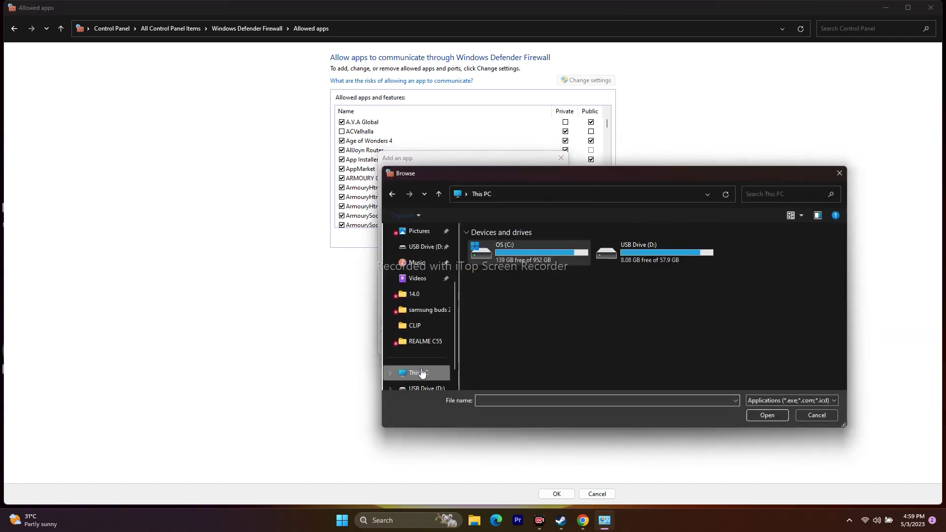
double_click(515, 255)
scroll(526, 300, "down", 5)
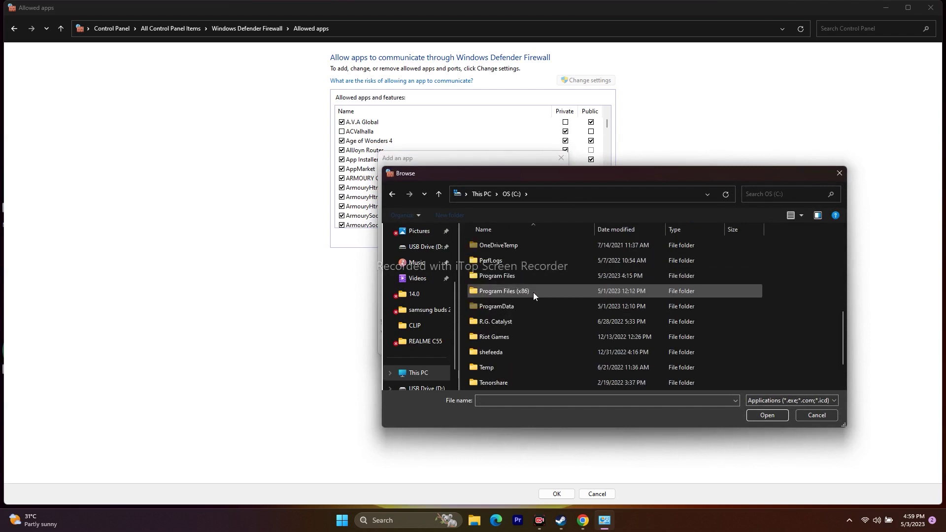
double_click(534, 292)
scroll(527, 291, "down", 3)
scroll(521, 287, "down", 10)
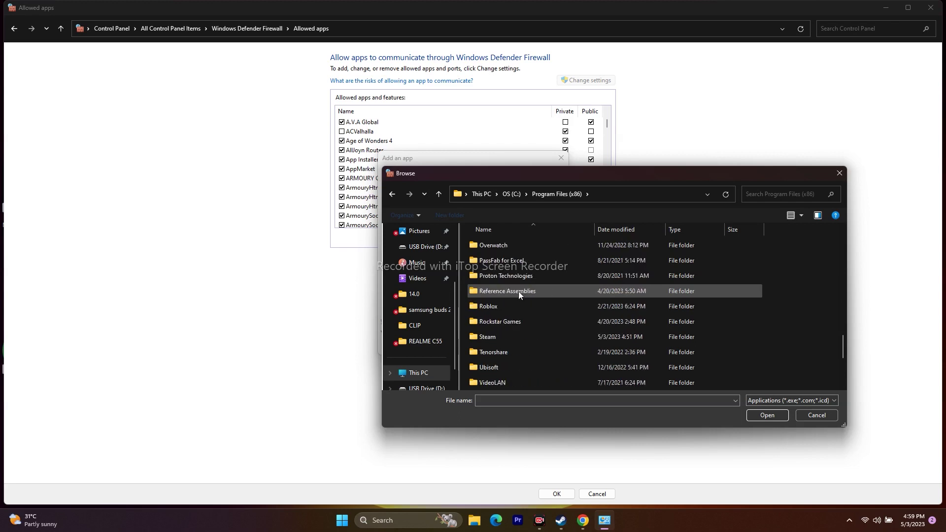
double_click(504, 335)
scroll(507, 266, "down", 3)
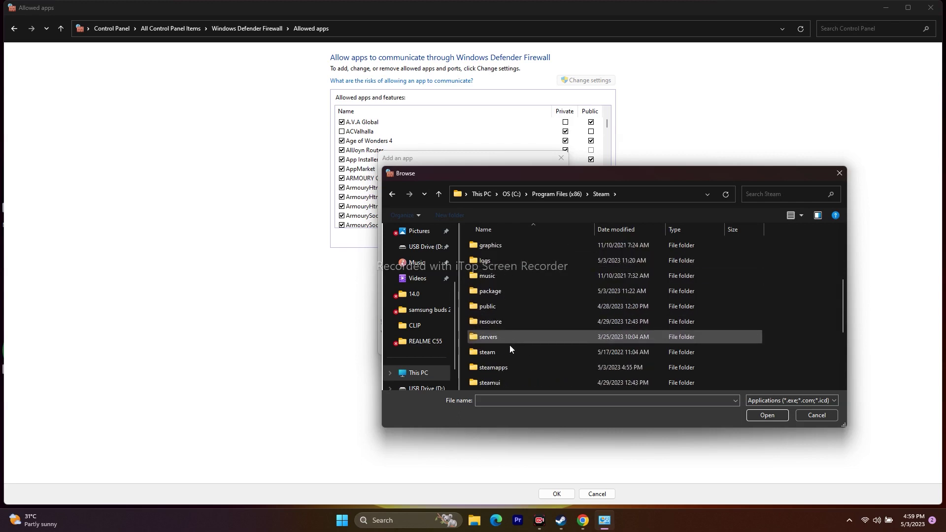
double_click(507, 367)
double_click(504, 243)
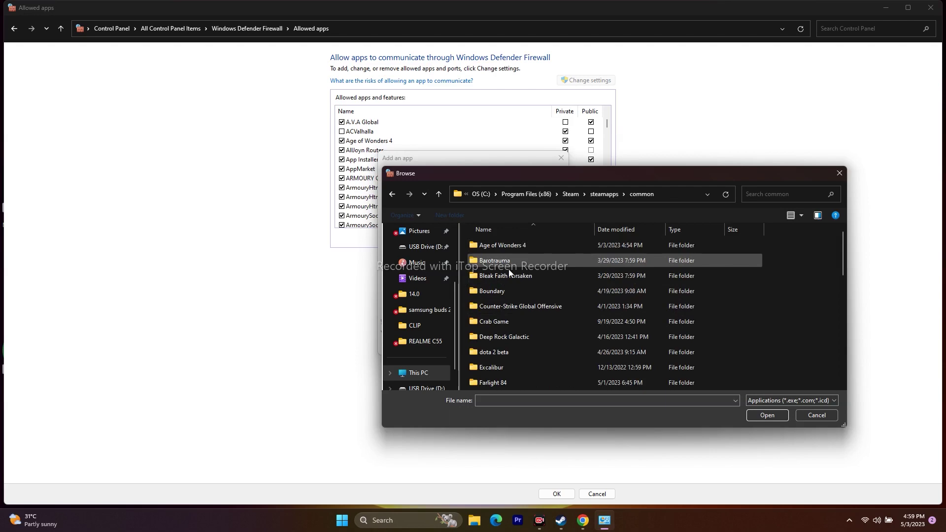
double_click(504, 246)
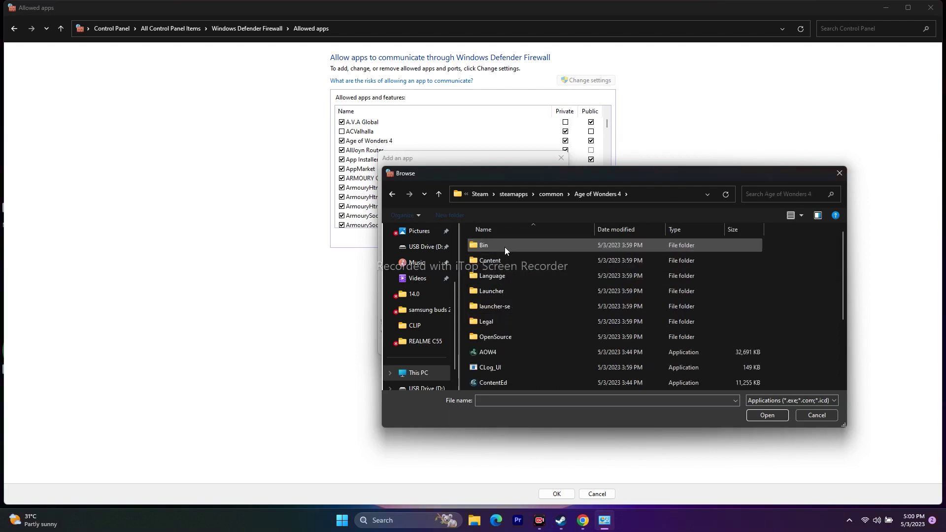
Add the AOW4 executable to the firewall's allowed apps, then close the window and return to Steam.
left_click(501, 349)
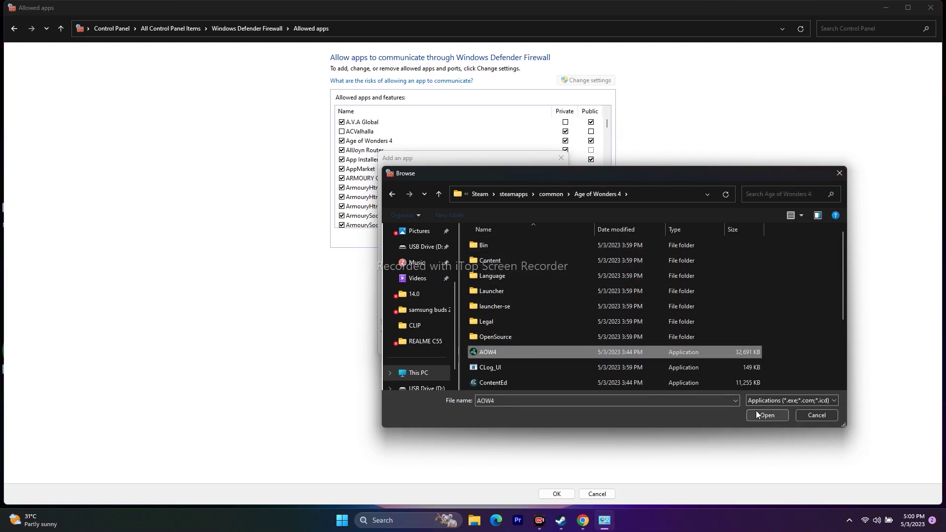
left_click(758, 416)
left_click(520, 348)
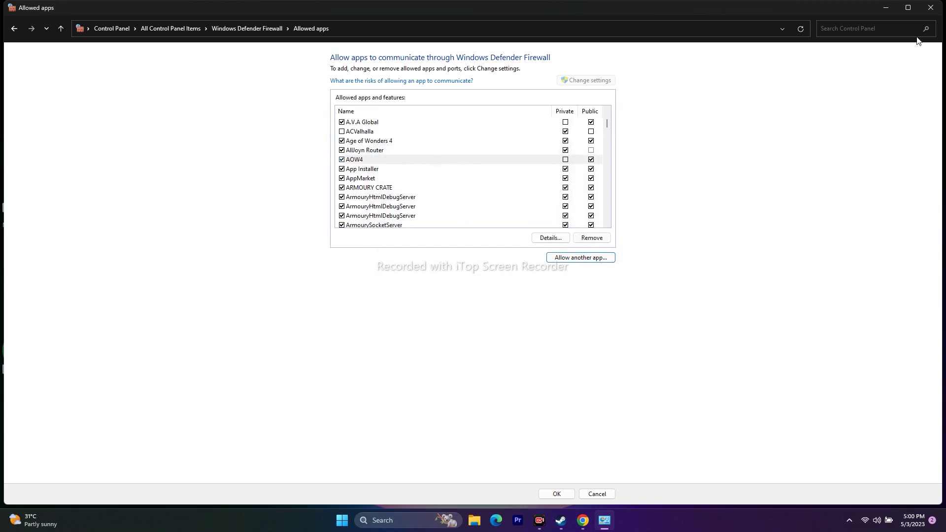
left_click(930, 8)
left_click(573, 520)
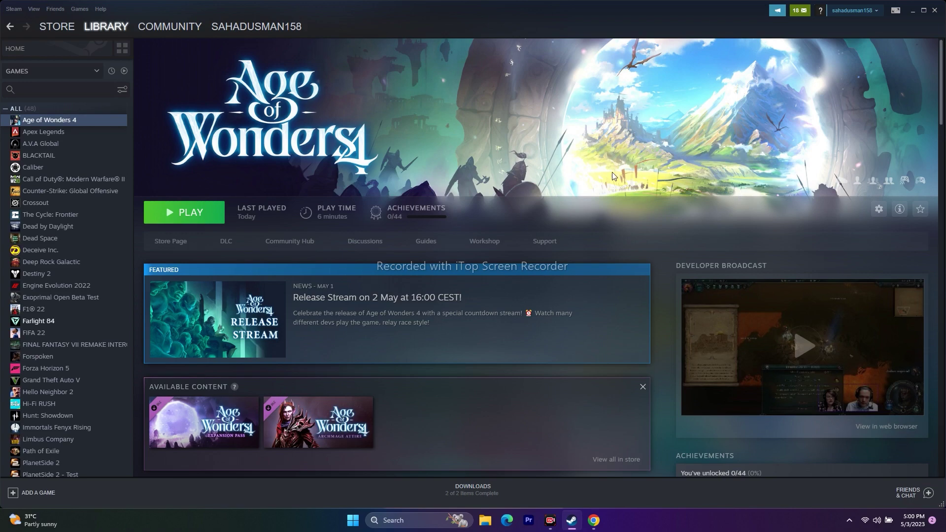
Disable all services in System Configuration with Microsoft services hidden, apply, and exit without restarting.
left_click(914, 13)
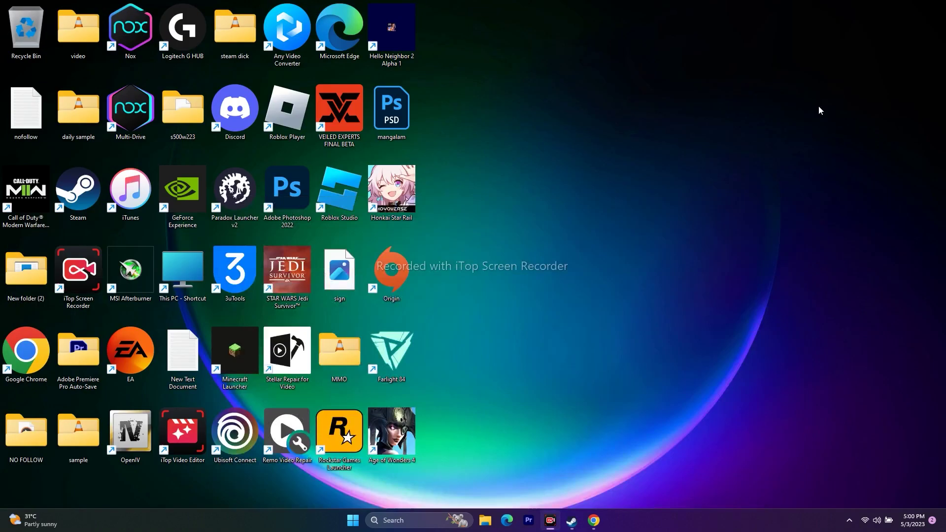
left_click(410, 521)
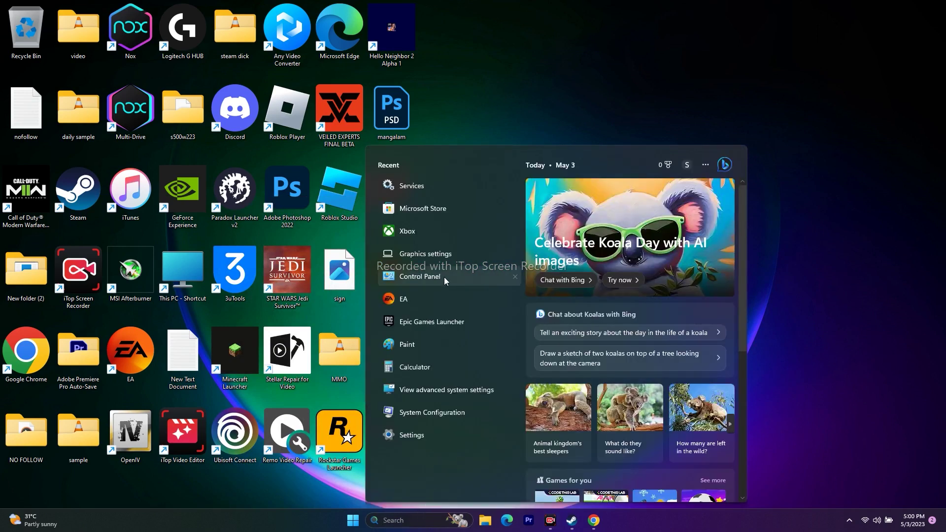
left_click(441, 412)
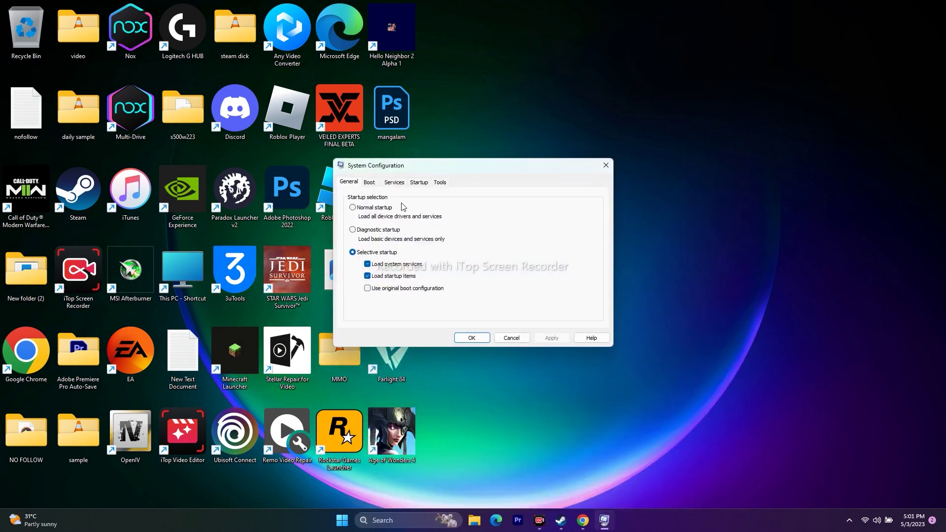
left_click(395, 182)
left_click(580, 312)
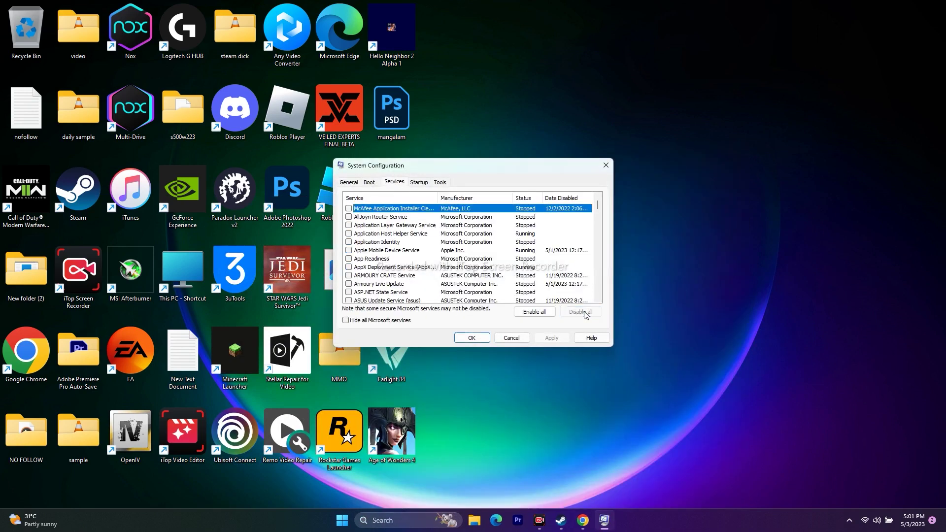
left_click(360, 322)
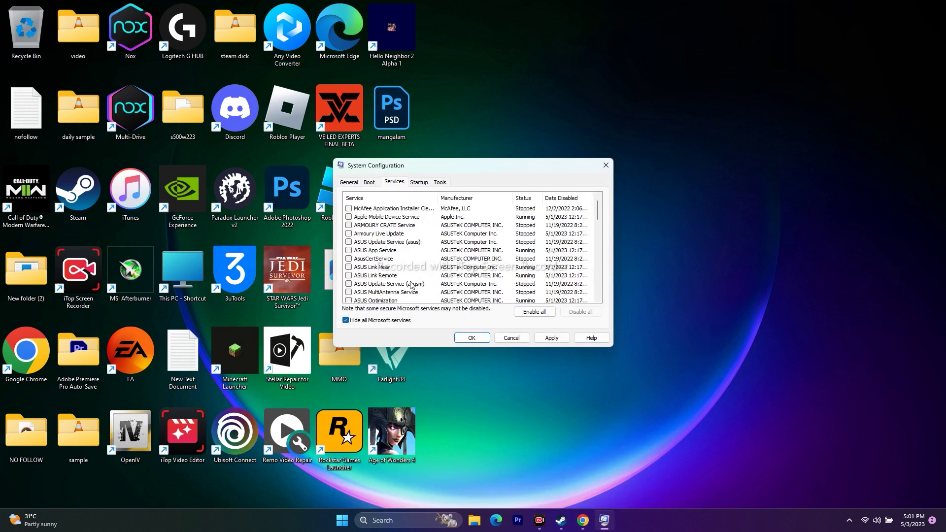
left_click(551, 338)
left_click(473, 338)
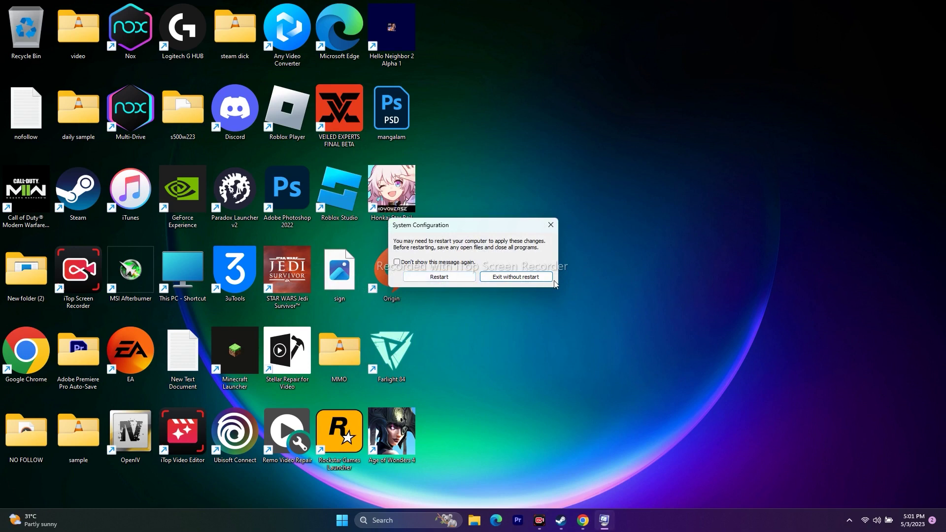
left_click(530, 277)
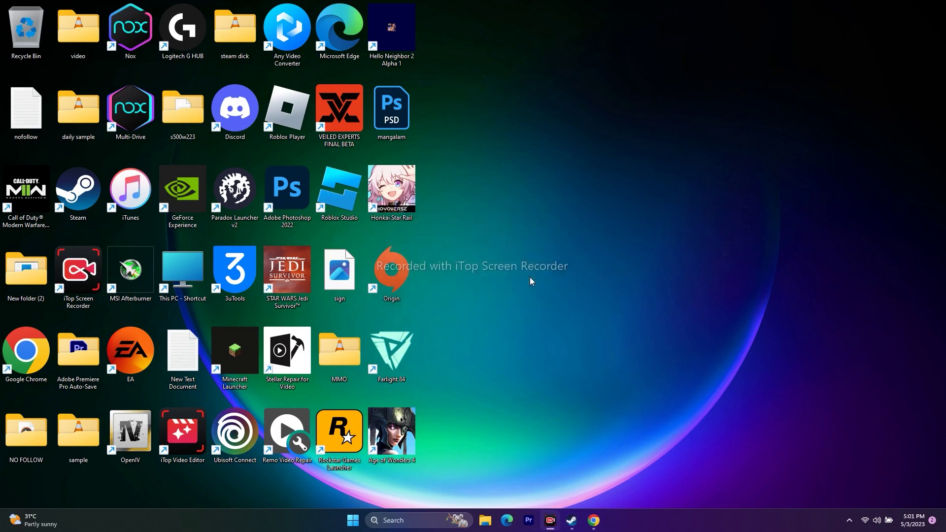
left_click(577, 522)
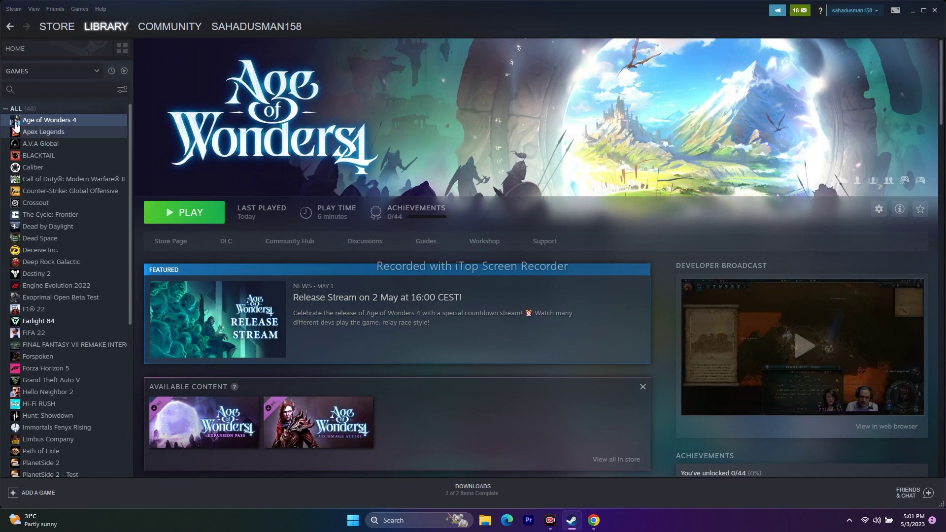
Clear the -d3d11 text from Age of Wonders 4's Launch Options, close Properties and minimize Steam.
right_click(60, 121)
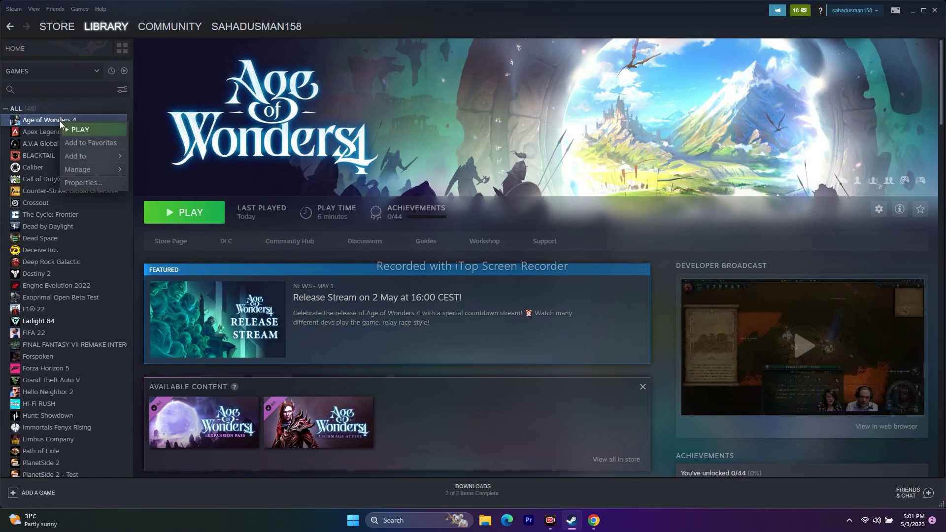
left_click(79, 183)
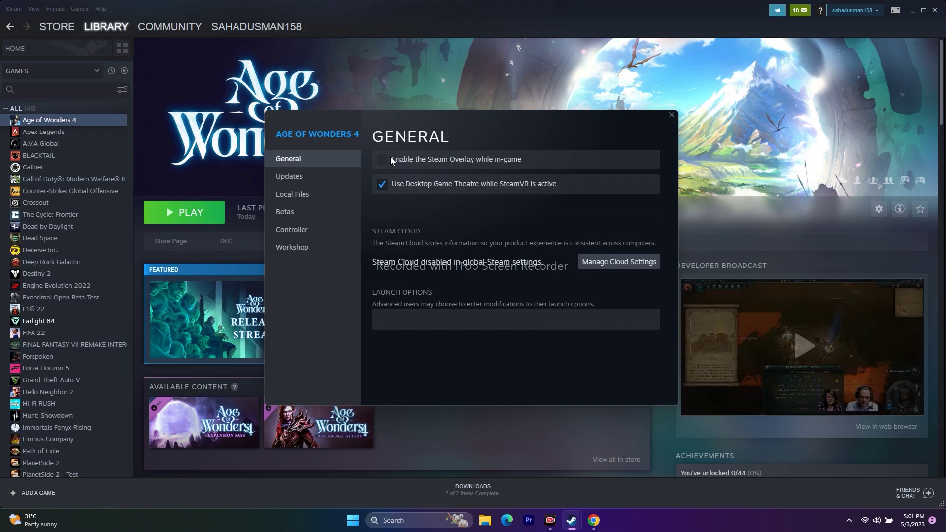
left_click(406, 319)
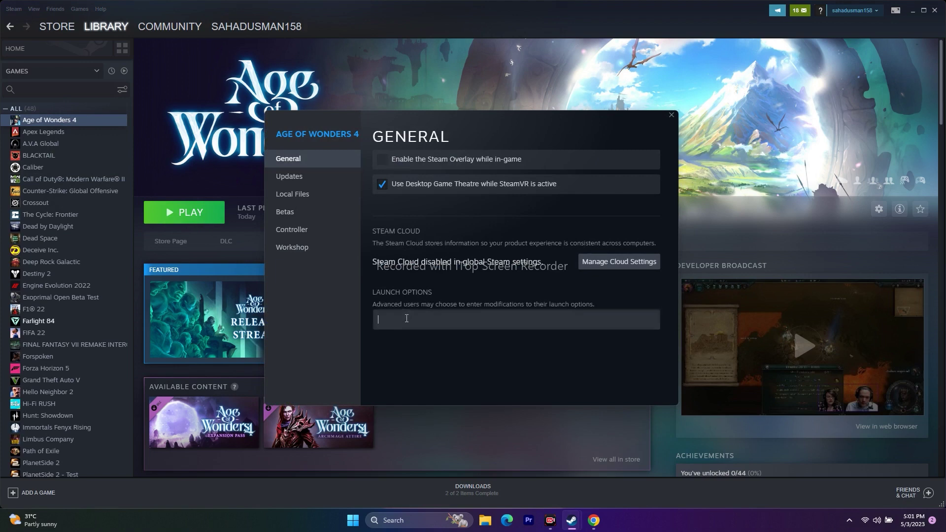
type("-dx11")
type("2")
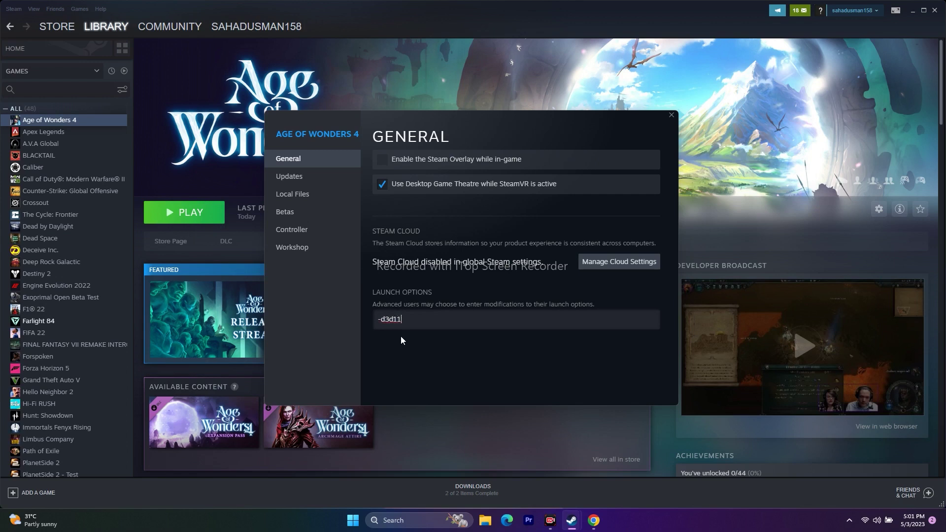
left_click_drag(378, 320, 435, 322)
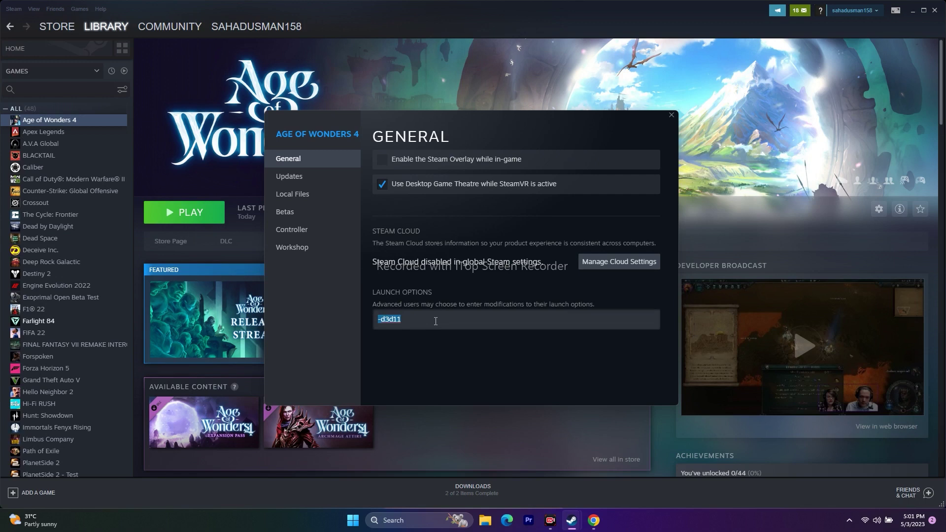
key("BackSpace")
left_click(671, 117)
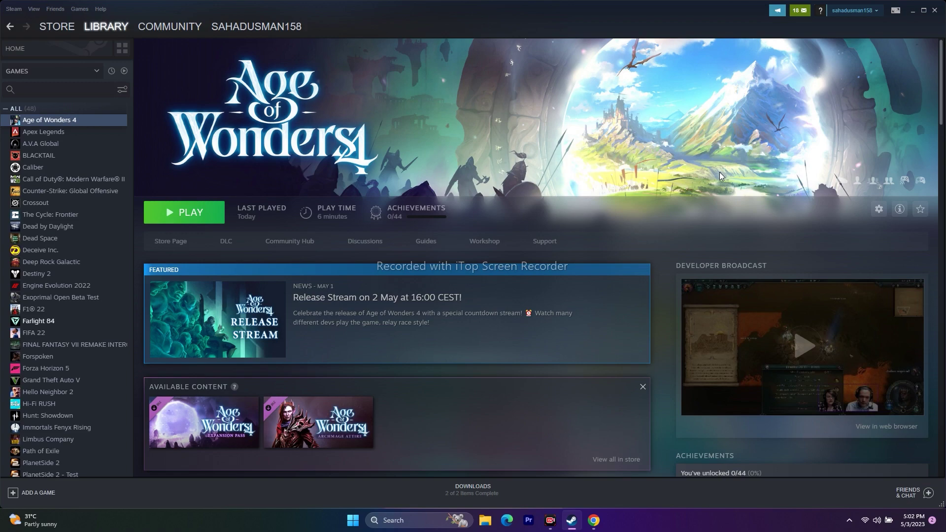
left_click(913, 11)
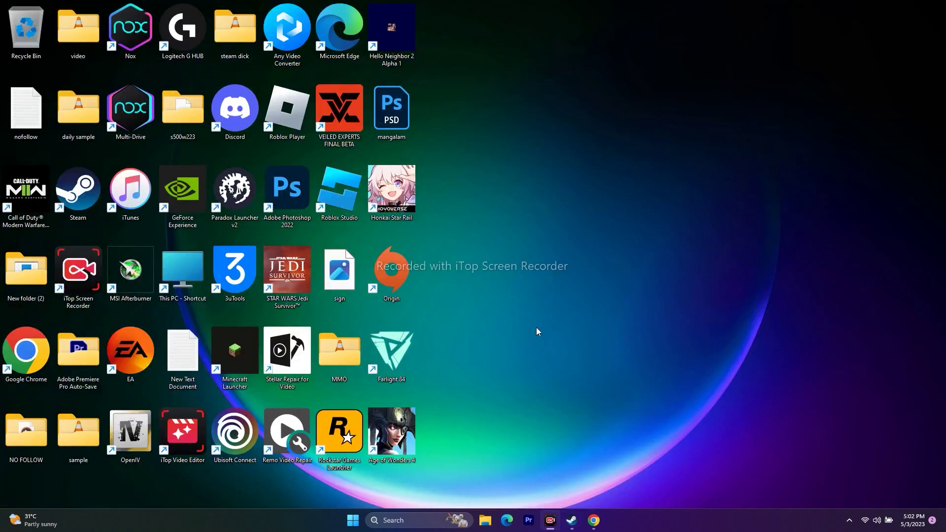
Look through Task Manager's process list, then close it and bring Steam's Age of Wonders 4 page forward.
right_click(352, 527)
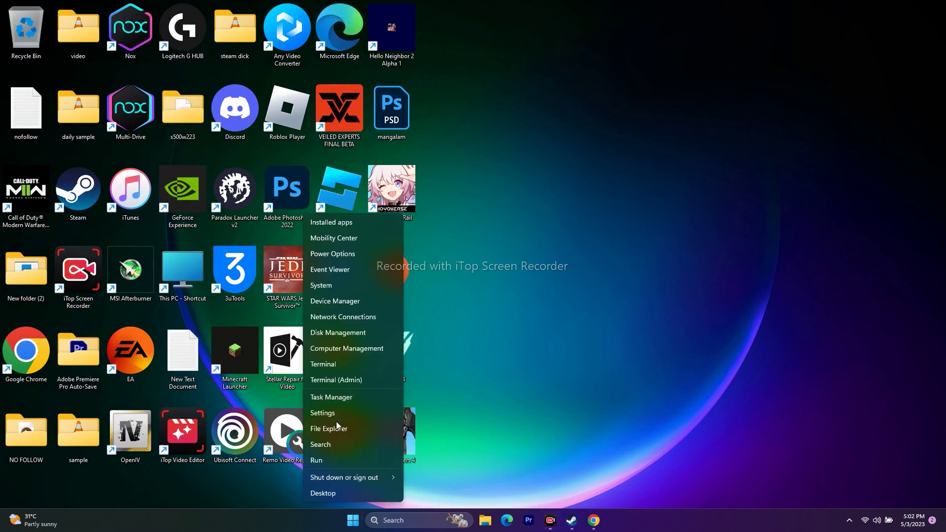
left_click(352, 398)
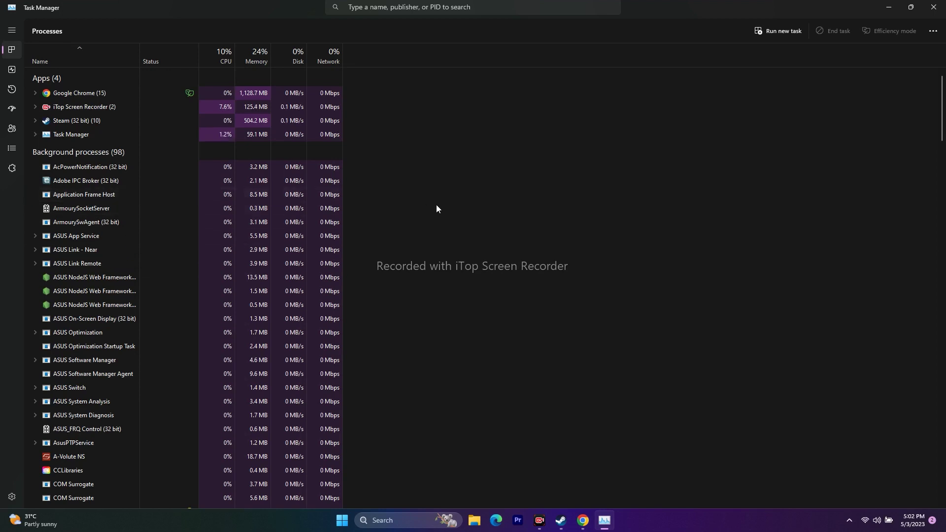
scroll(438, 206, "down", 6)
scroll(440, 209, "down", 7)
scroll(440, 209, "down", 1)
scroll(440, 209, "up", 6)
scroll(439, 207, "up", 8)
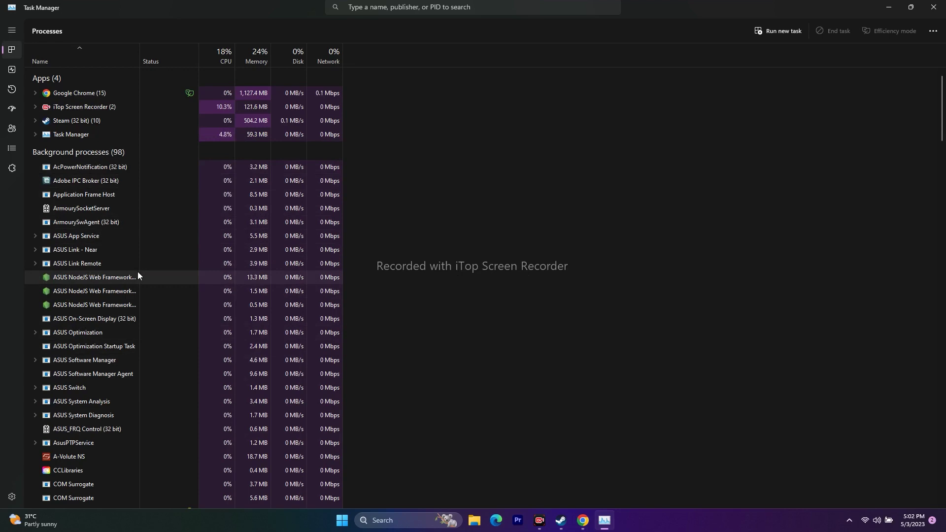
left_click(931, 7)
left_click(572, 521)
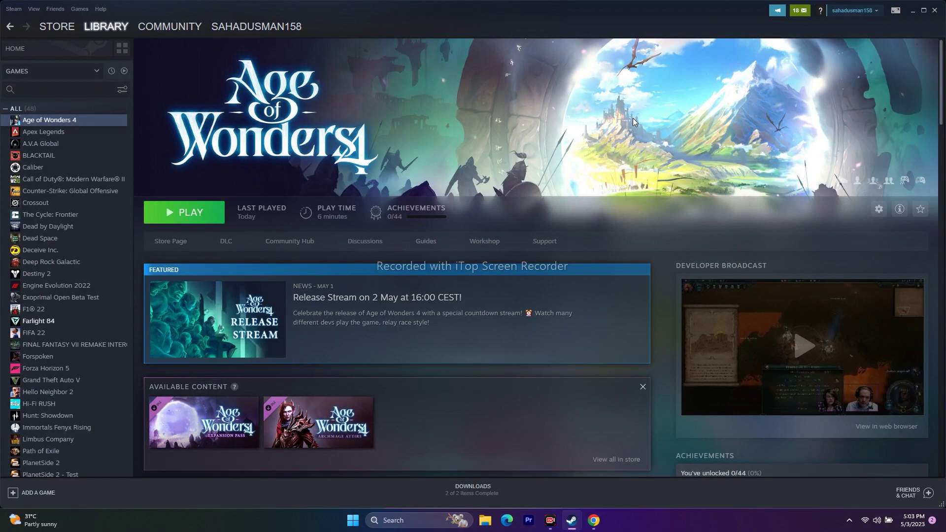
Set Steam aside and open the Windows Graphics settings page from search.
left_click(913, 12)
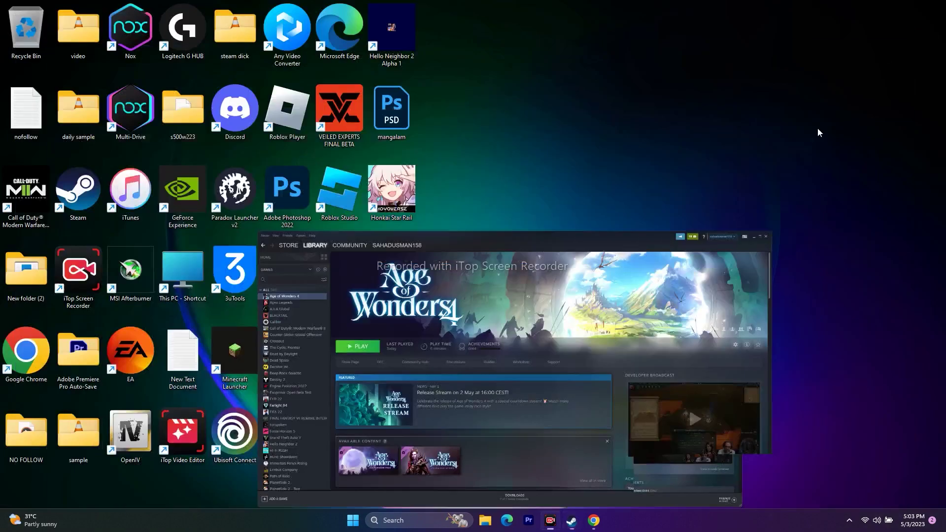
left_click(416, 519)
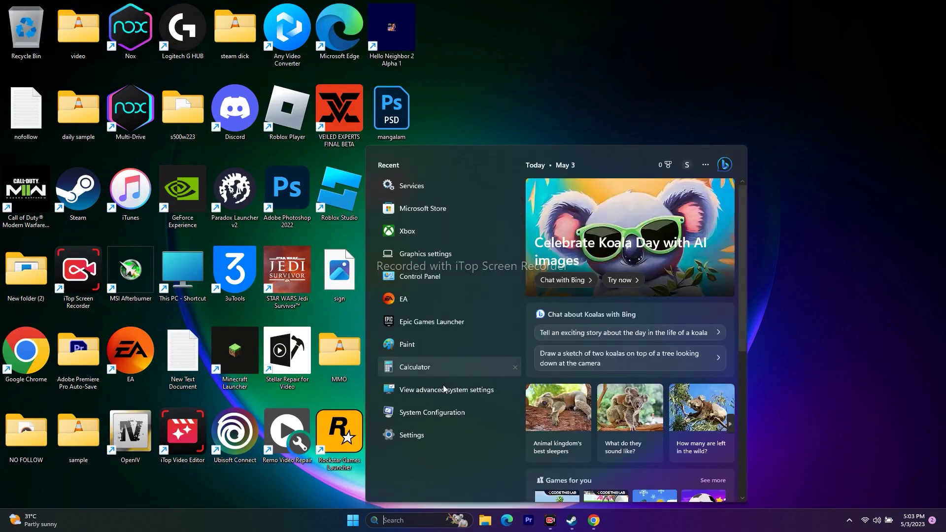
left_click(444, 276)
left_click(934, 7)
left_click(399, 520)
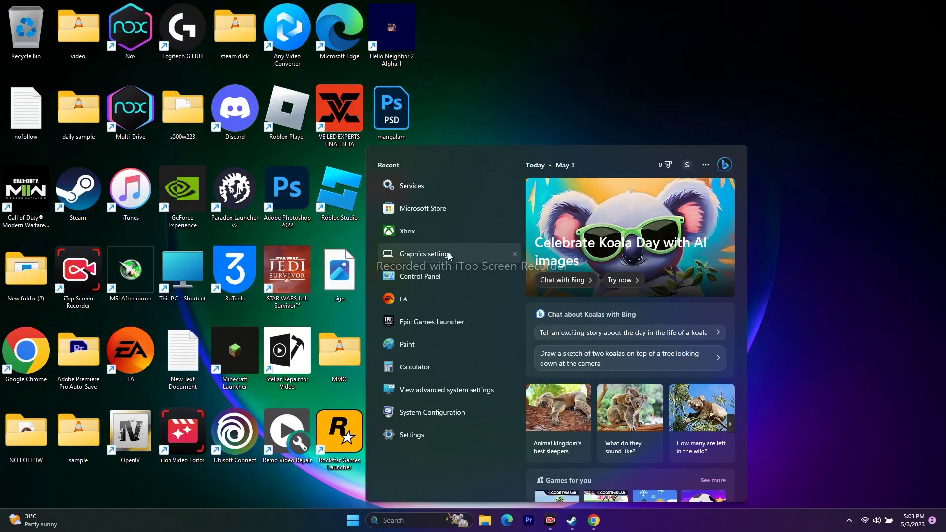
left_click(426, 253)
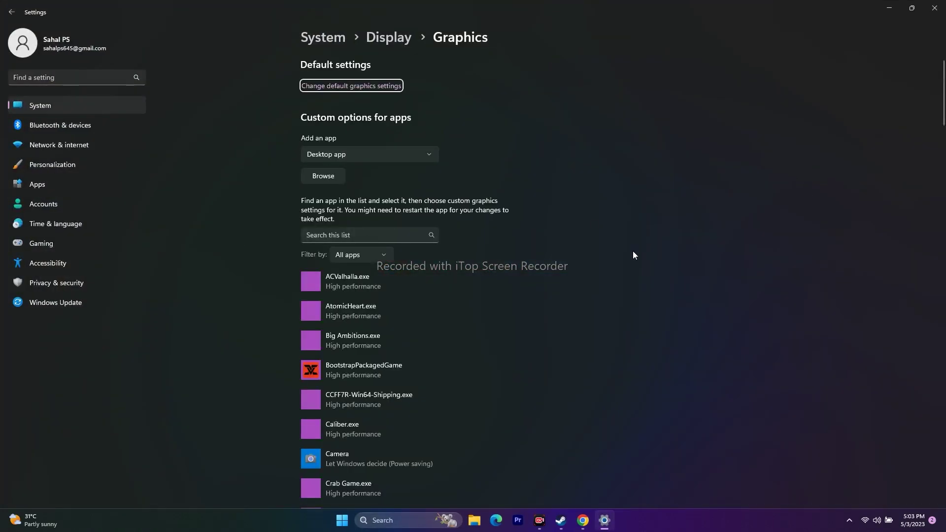
scroll(633, 252, "down", 2)
scroll(633, 251, "up", 2)
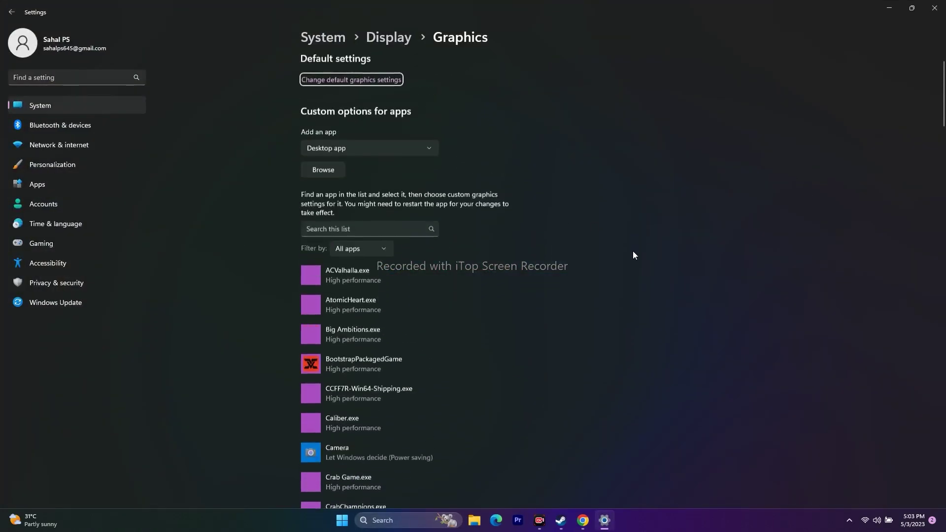
Add AOW4 from Program Files (x86)\Steam\steamapps\common\Age of Wonders 4 to the graphics app list.
left_click(330, 179)
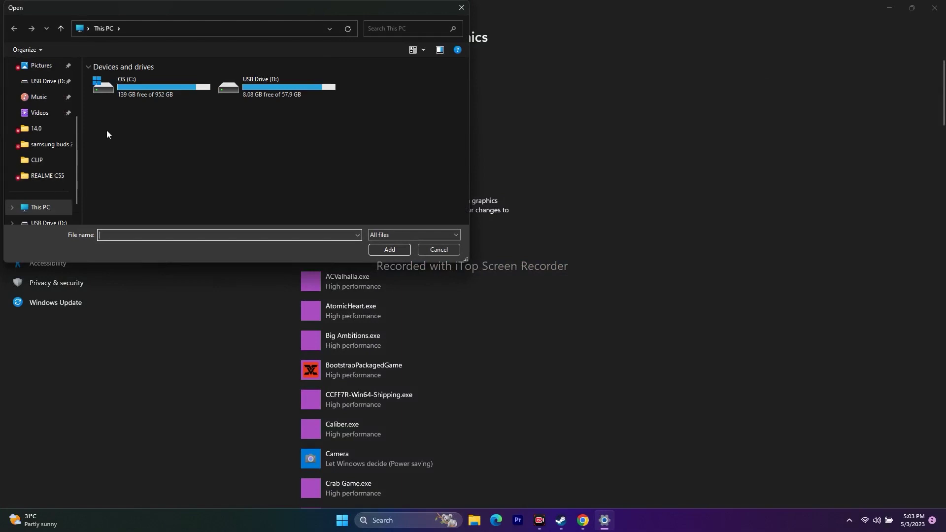
double_click(162, 81)
scroll(155, 142, "down", 3)
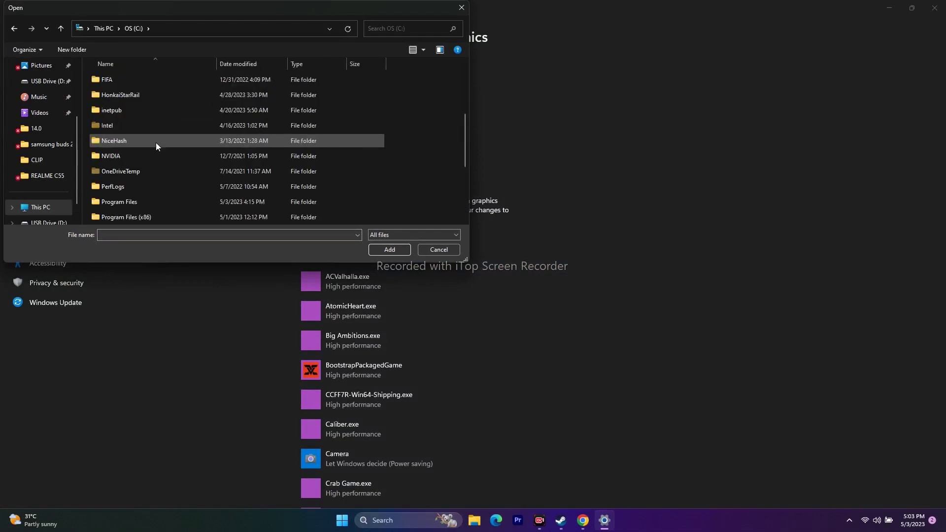
scroll(156, 143, "down", 1)
double_click(138, 173)
scroll(157, 132, "down", 3)
scroll(156, 132, "down", 12)
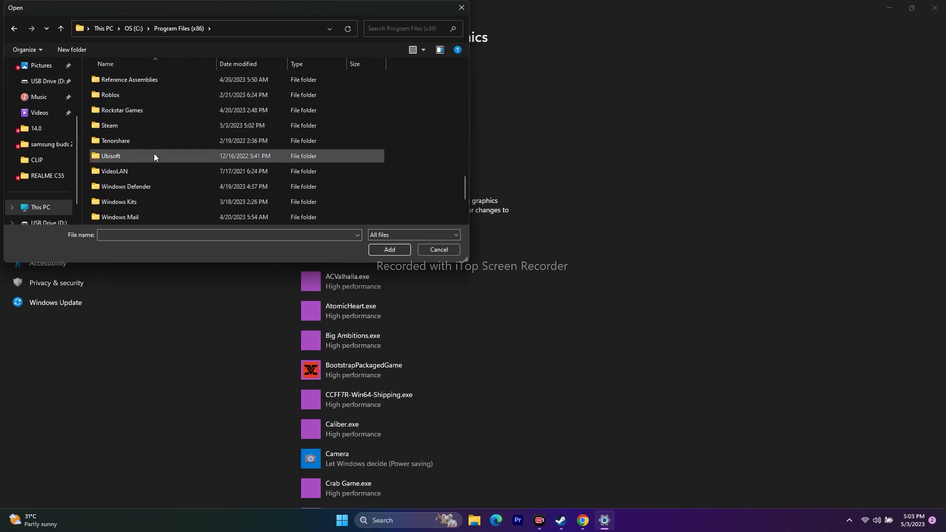
double_click(143, 130)
scroll(143, 130, "down", 3)
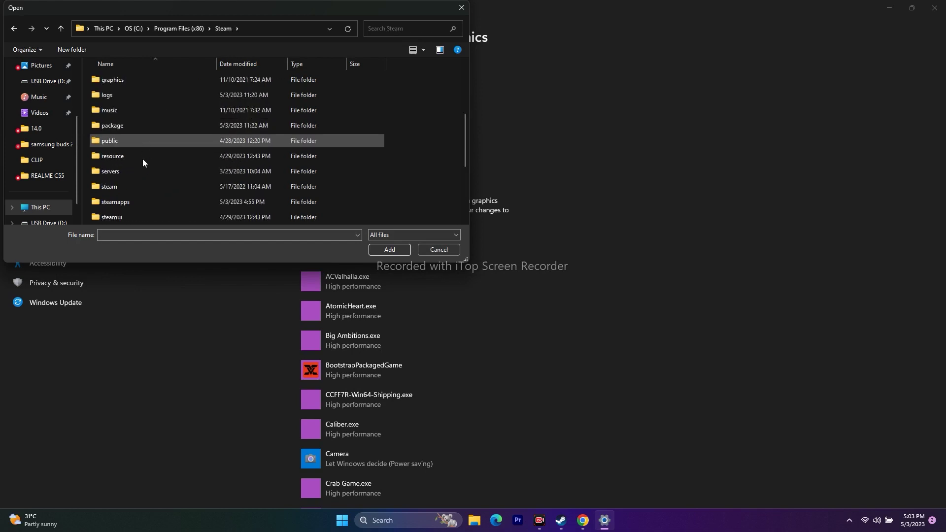
double_click(133, 202)
double_click(132, 83)
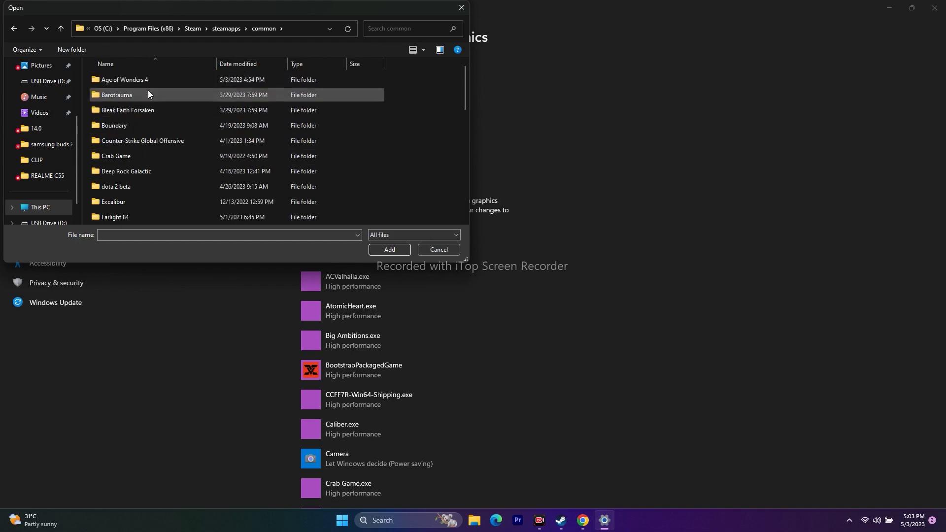
double_click(150, 83)
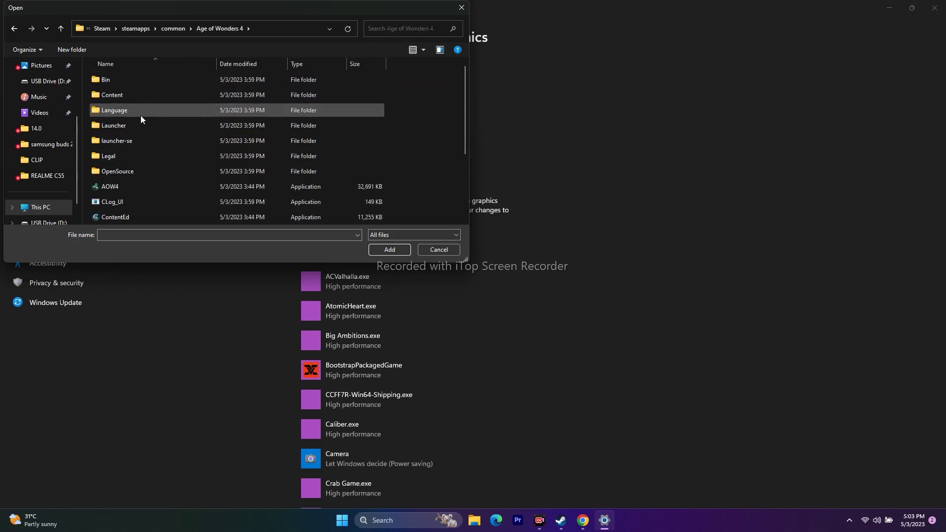
left_click(123, 189)
left_click(387, 249)
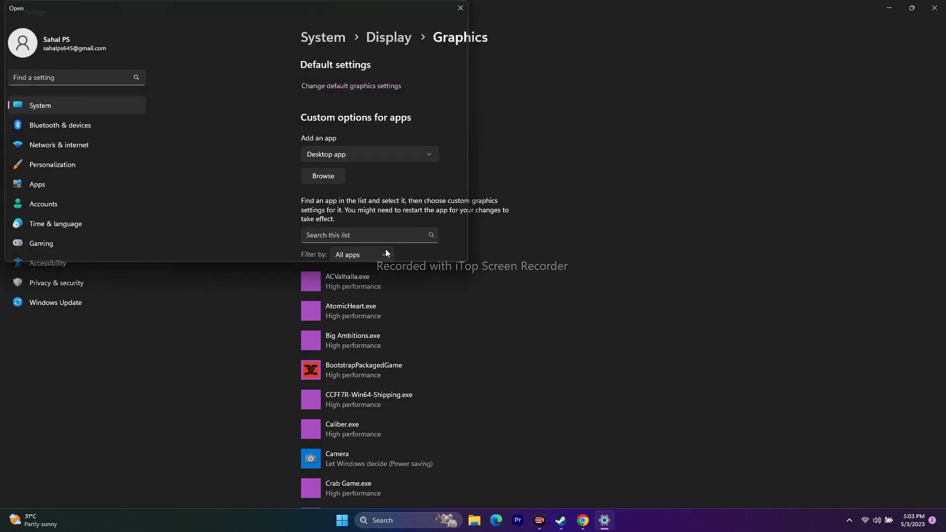
Set AOW4's graphics preference to High performance, save it, and return to Steam.
scroll(660, 242, "down", 1)
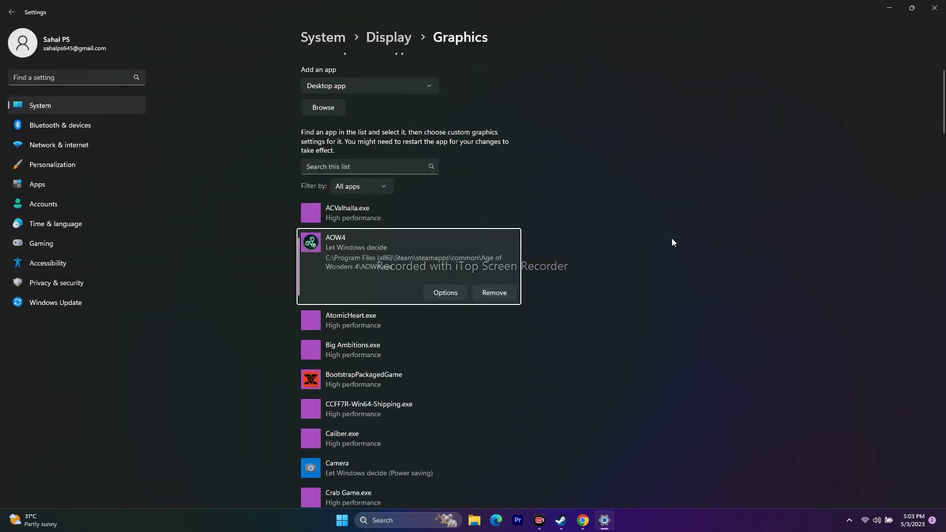
left_click(445, 293)
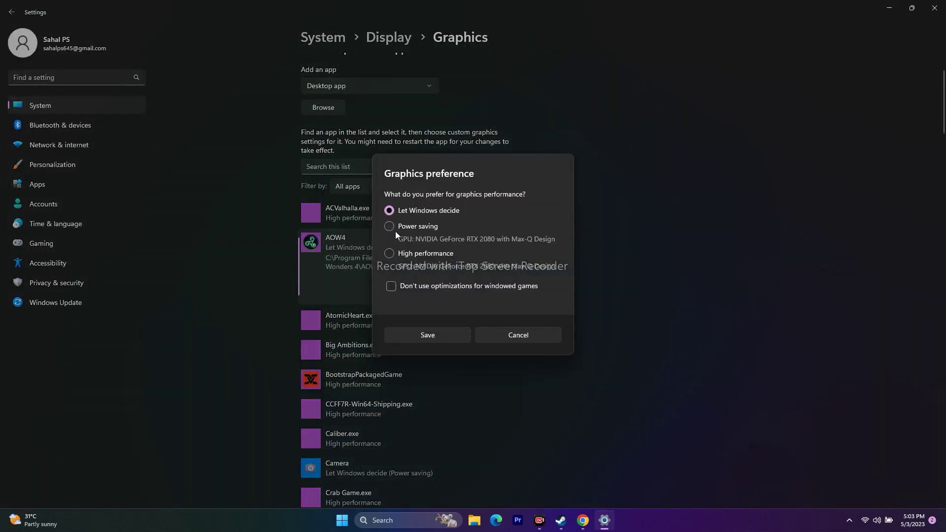
left_click(394, 255)
left_click(440, 336)
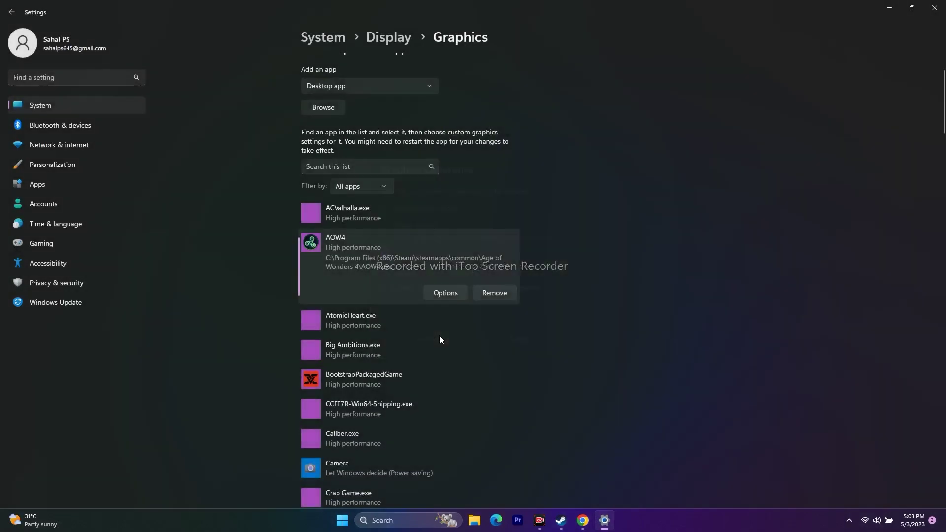
left_click(935, 8)
left_click(572, 520)
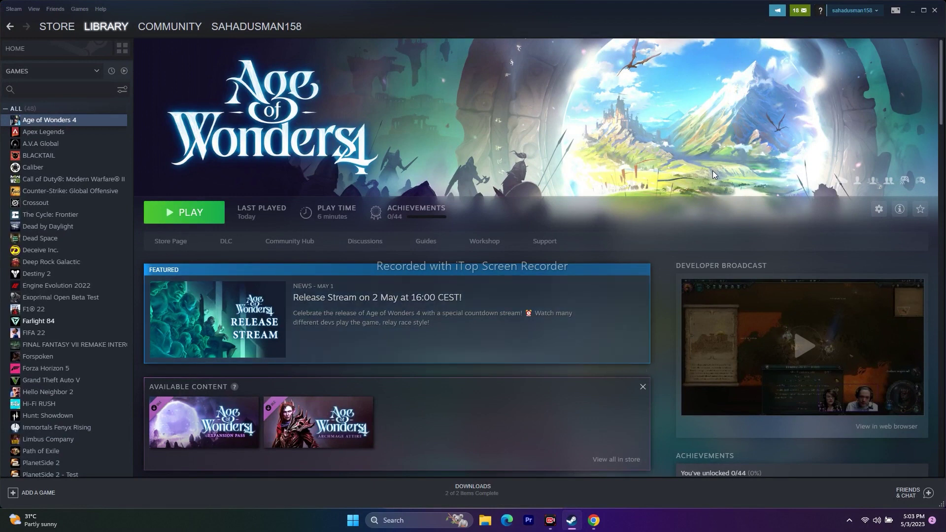
Reach Virtual Memory through Advanced system settings > Performance > Advanced and set drive C: to Custom size.
left_click(912, 13)
left_click(394, 520)
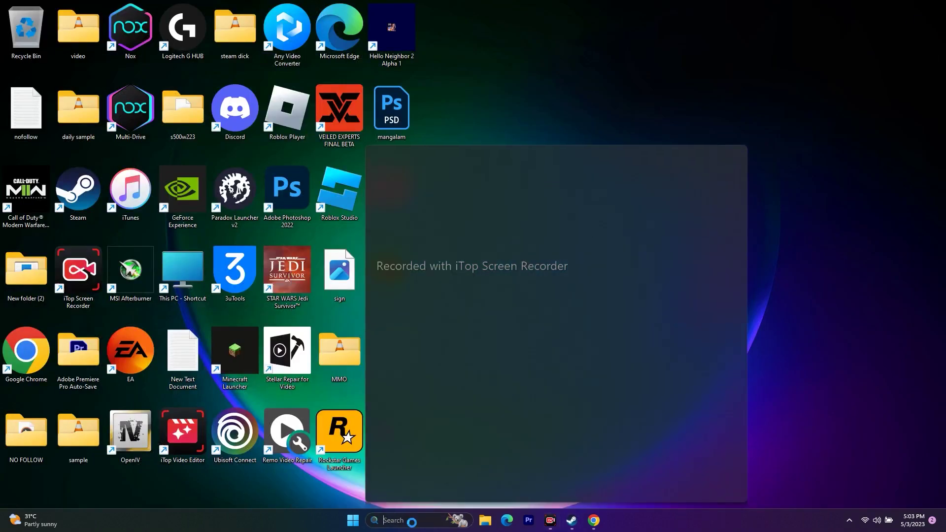
left_click(481, 390)
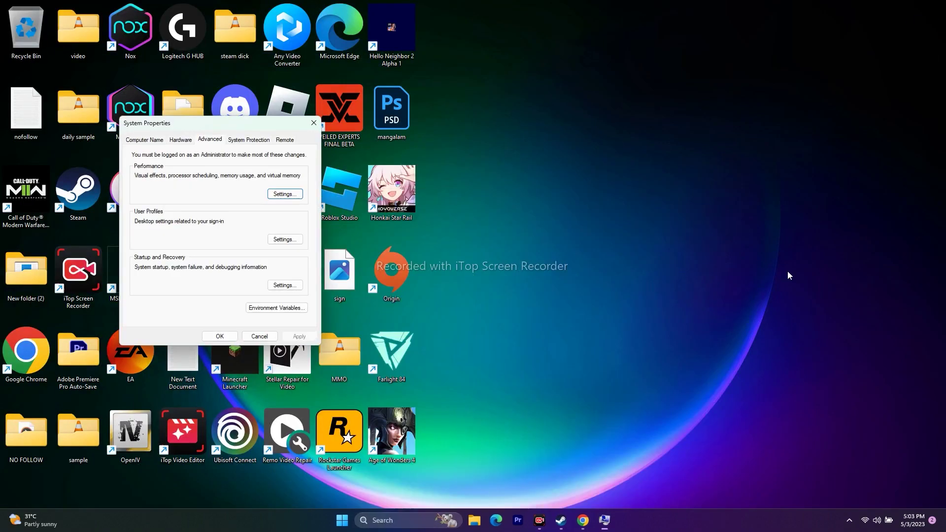
left_click(285, 193)
left_click(195, 179)
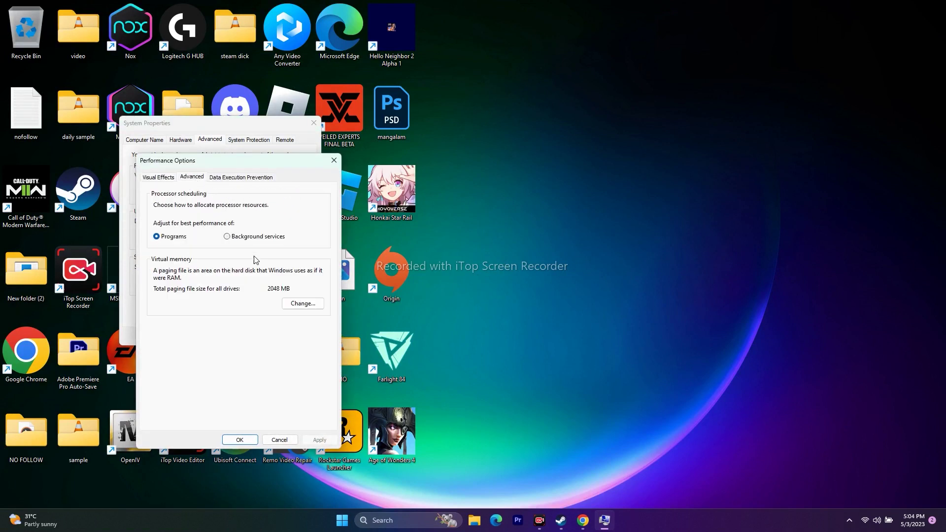
left_click(302, 304)
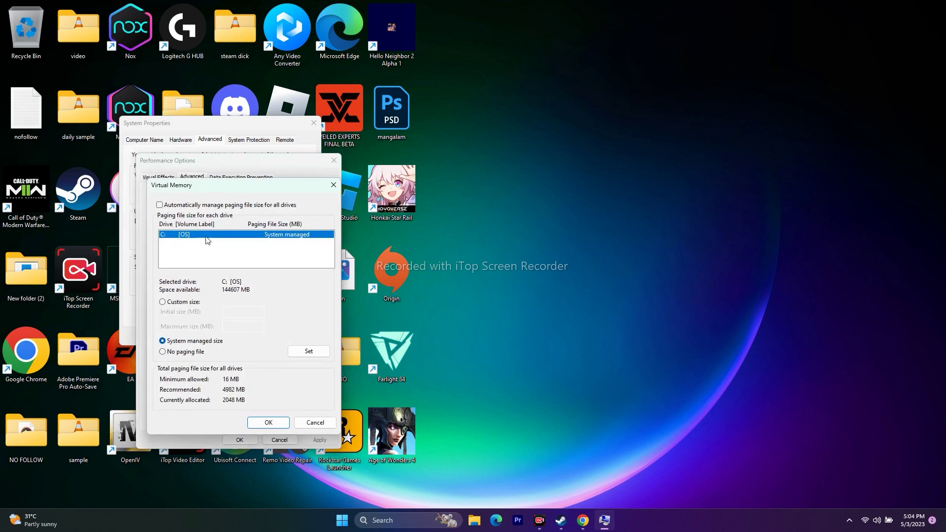
left_click(166, 303)
left_click(232, 314)
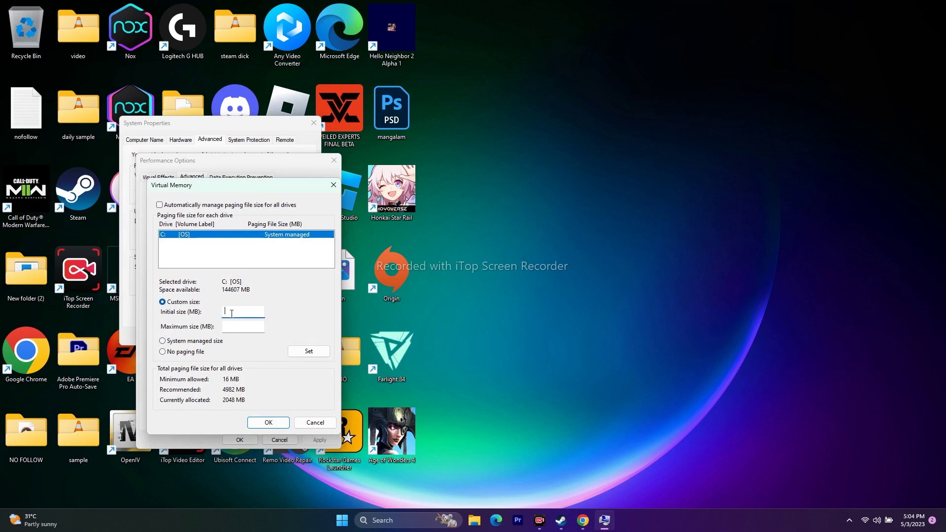
left_click(226, 325)
left_click(405, 523)
left_click(418, 367)
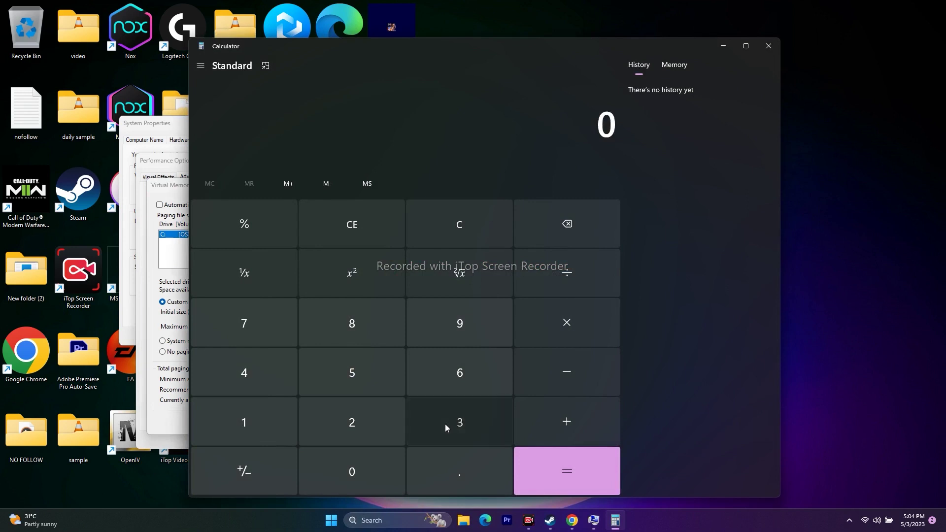
In Calculator, compute 32 × 1024 = 32,768, then × 1.5 = 49,152.
left_click(445, 424)
left_click(366, 428)
left_click(553, 321)
left_click(259, 428)
left_click(308, 461)
left_click(321, 424)
left_click(253, 383)
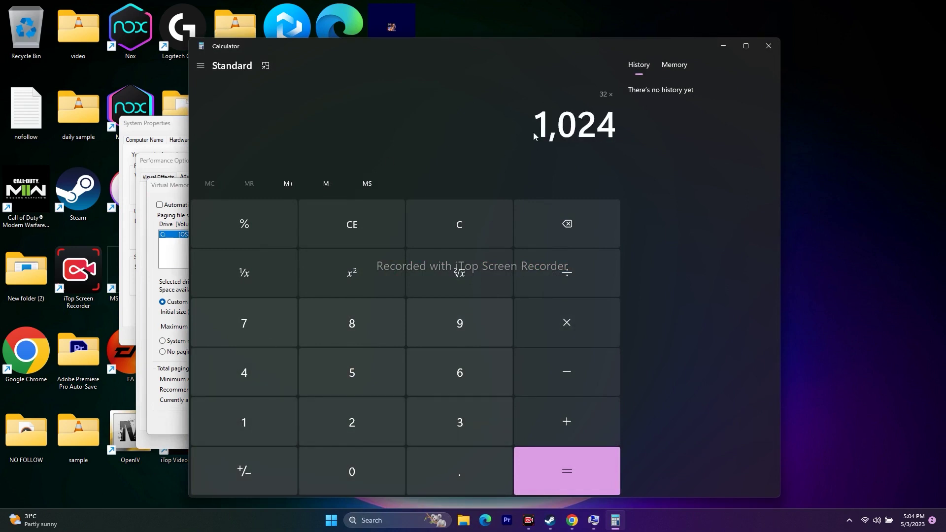
left_click(567, 472)
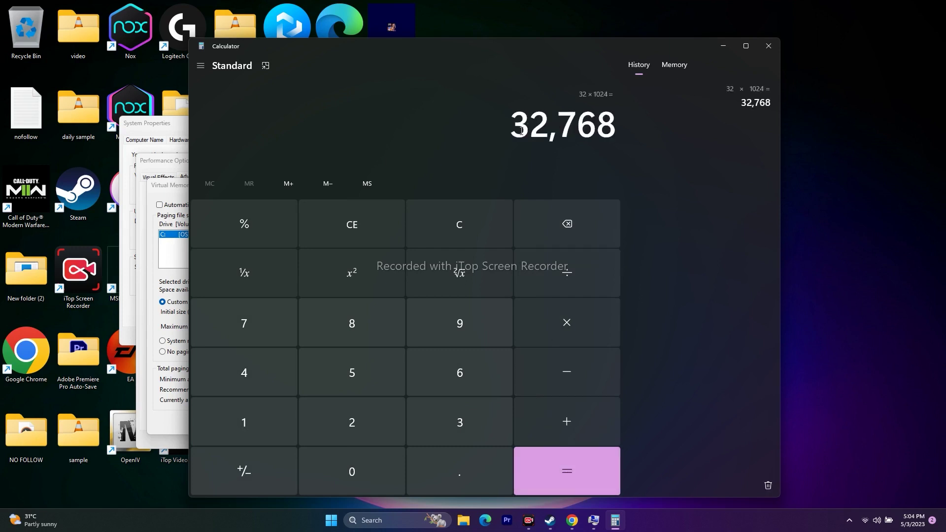
left_click_drag(516, 127, 611, 129)
left_click(566, 322)
left_click(245, 424)
left_click(453, 474)
left_click(376, 375)
left_click(549, 462)
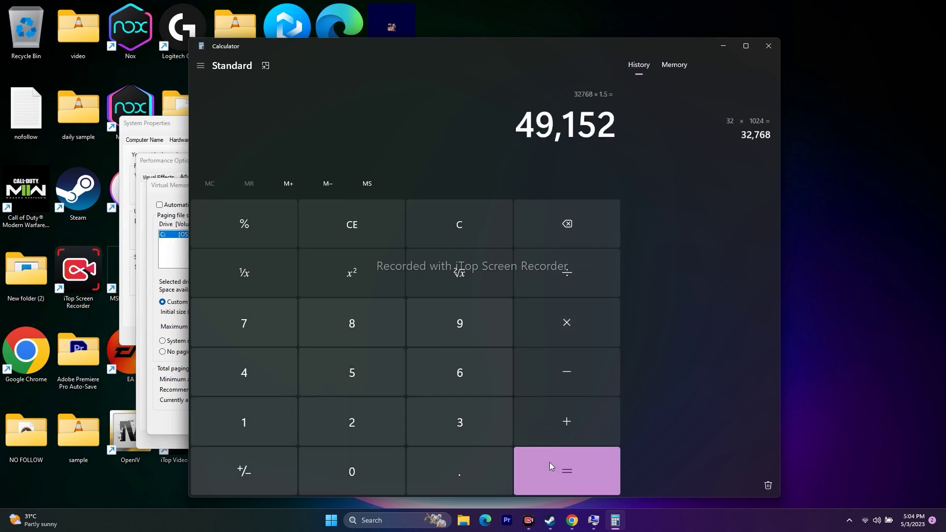
Copy 49,152 and paste it as drive C:'s Initial size (MB).
left_click_drag(528, 132, 615, 131)
right_click(589, 128)
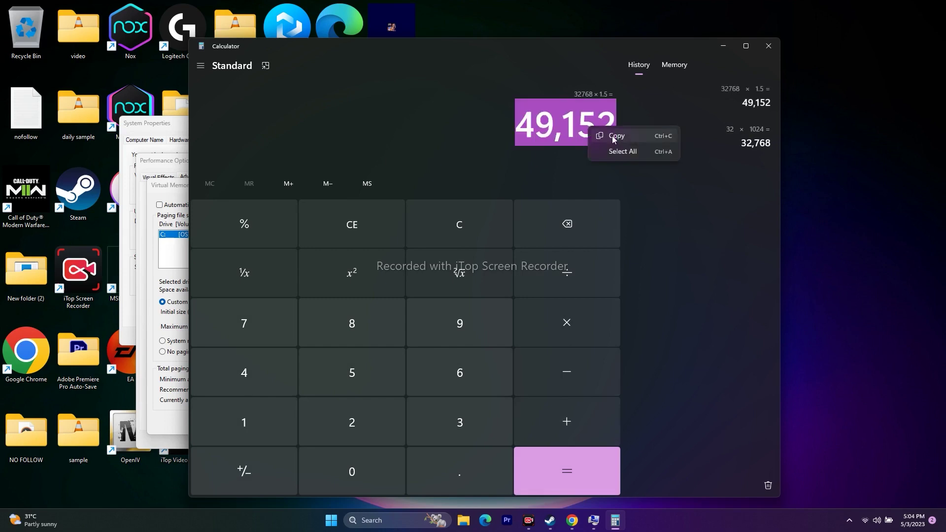
left_click(610, 135)
left_click(723, 46)
right_click(237, 312)
left_click(266, 359)
left_click(243, 327)
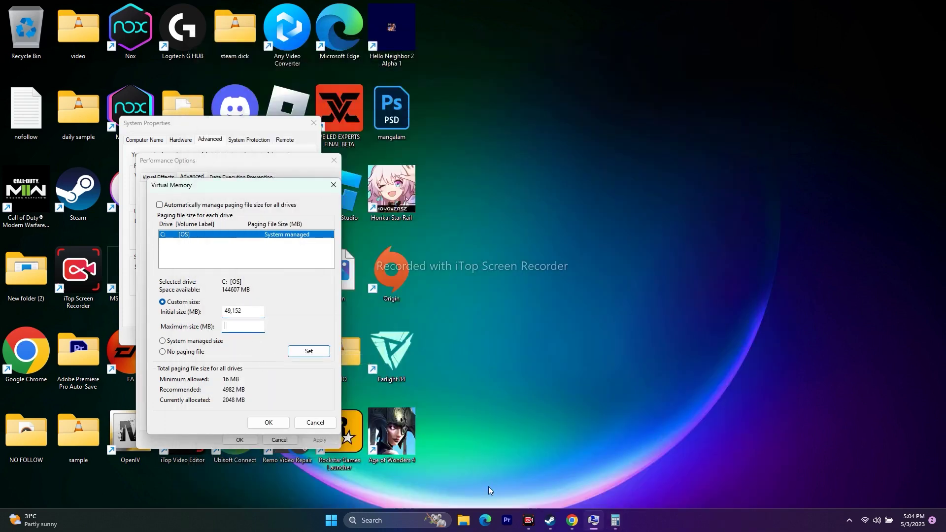
Clear Calculator and compute 32 × 1024 × 3 = 98,304.
left_click(615, 520)
left_click(459, 217)
left_click(462, 417)
left_click(353, 419)
left_click(552, 330)
left_click(244, 422)
left_click(325, 468)
left_click(315, 422)
left_click(256, 375)
left_click(571, 476)
left_click(561, 326)
left_click(494, 419)
left_click(556, 467)
Copy 98,304 and paste it as the paging file's Maximum size (MB).
left_click_drag(508, 123, 622, 126)
right_click(603, 132)
left_click(616, 134)
left_click(723, 45)
right_click(242, 330)
left_click(266, 370)
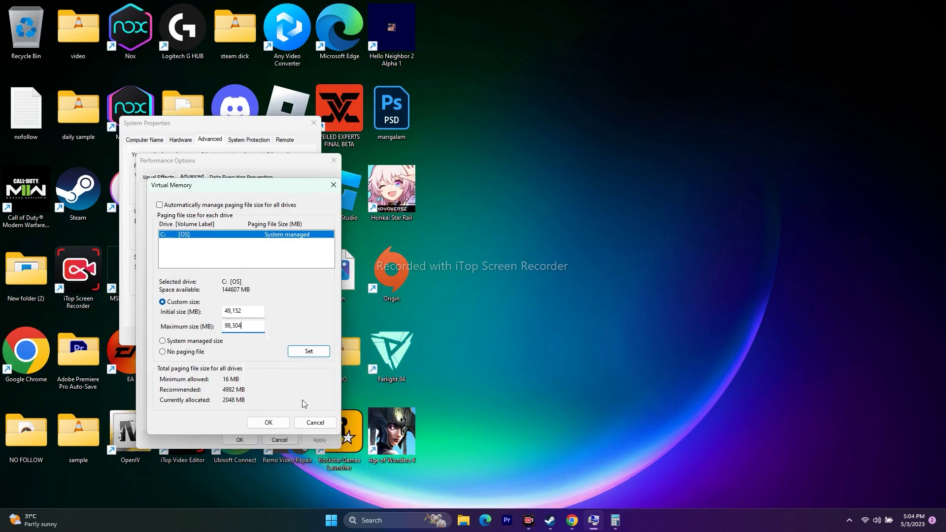
Confirm Virtual Memory, Performance Options and System Properties, then bring Steam back.
left_click(268, 422)
left_click(240, 440)
left_click(314, 123)
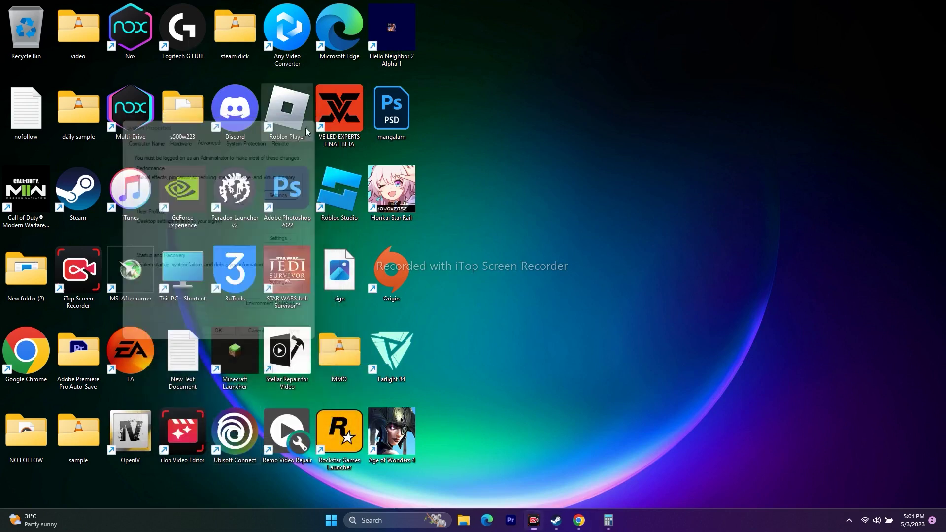
left_click(561, 520)
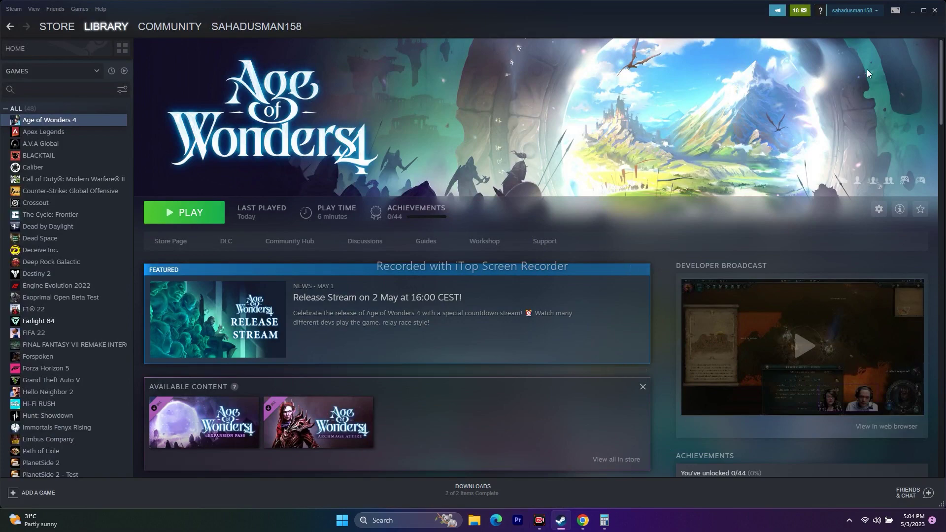
Check the Windows Update page reports the PC up to date, then close Settings and restore Steam.
left_click(909, 15)
left_click(409, 520)
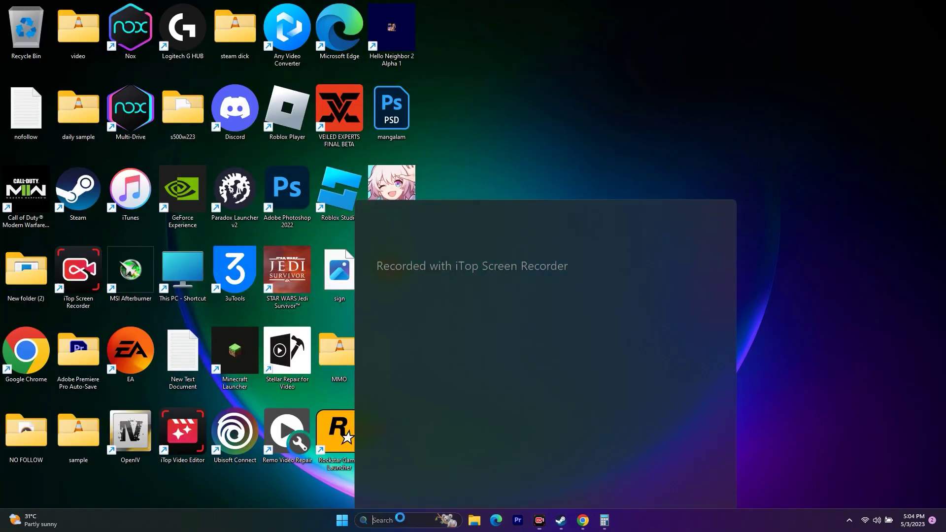
left_click(403, 441)
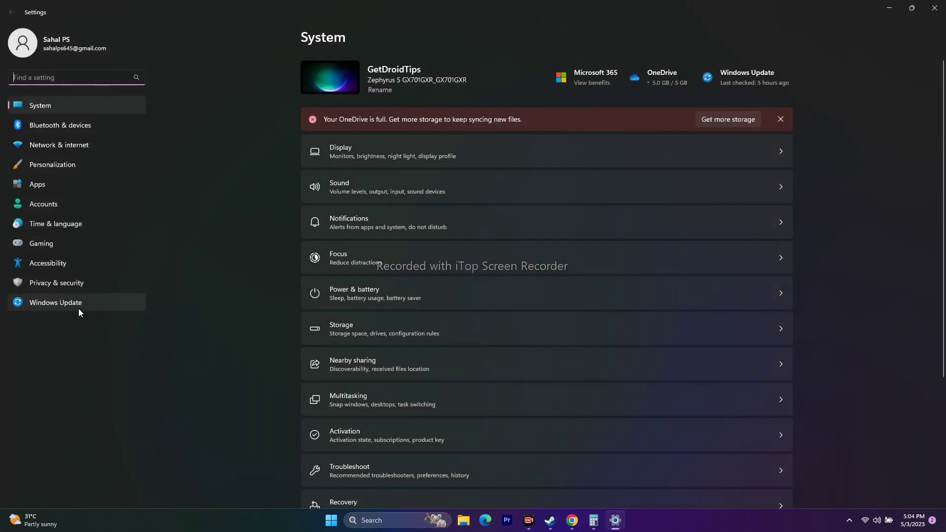
left_click(78, 308)
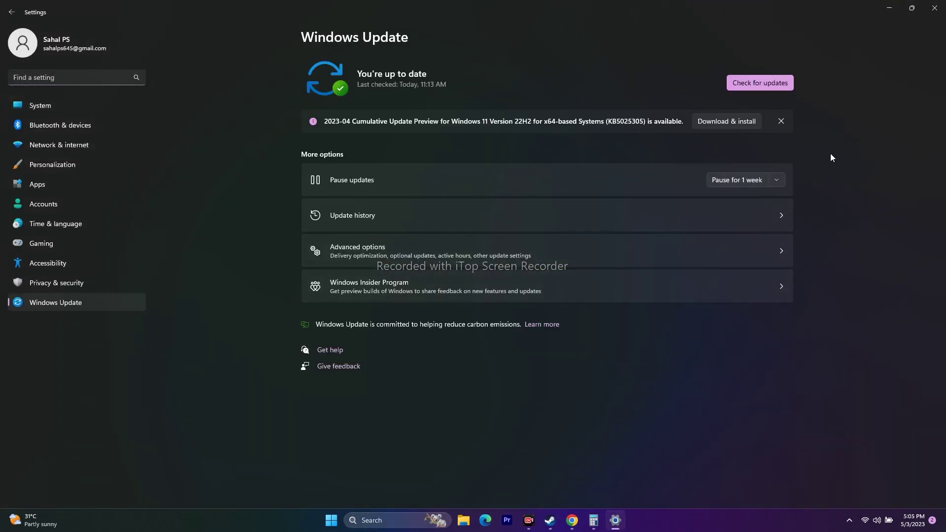
left_click(935, 8)
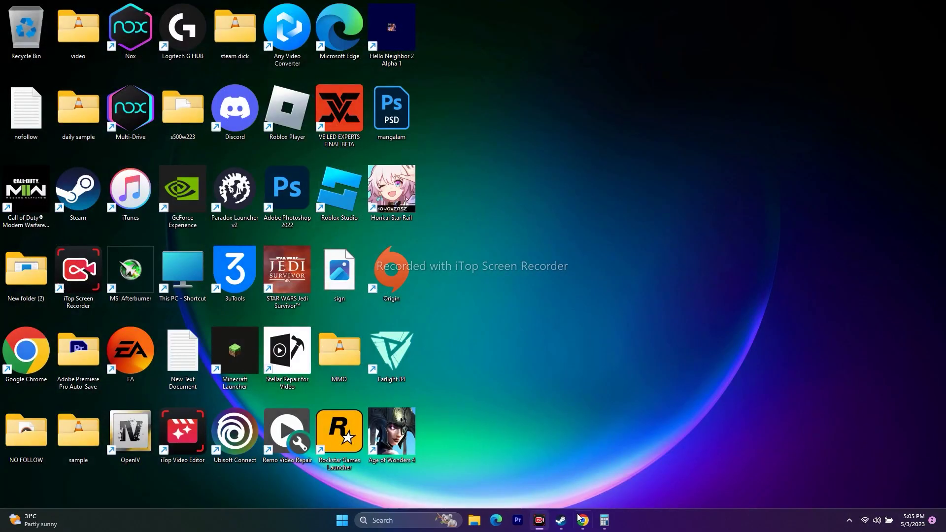
left_click(561, 520)
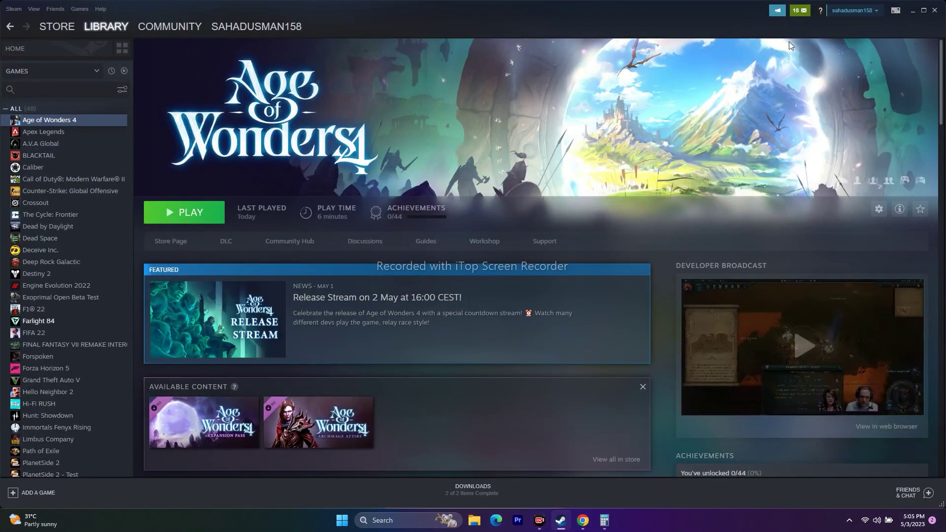
Bring the browser forward and settle on the NVIDIA GeForce drivers page.
left_click(912, 11)
left_click(582, 521)
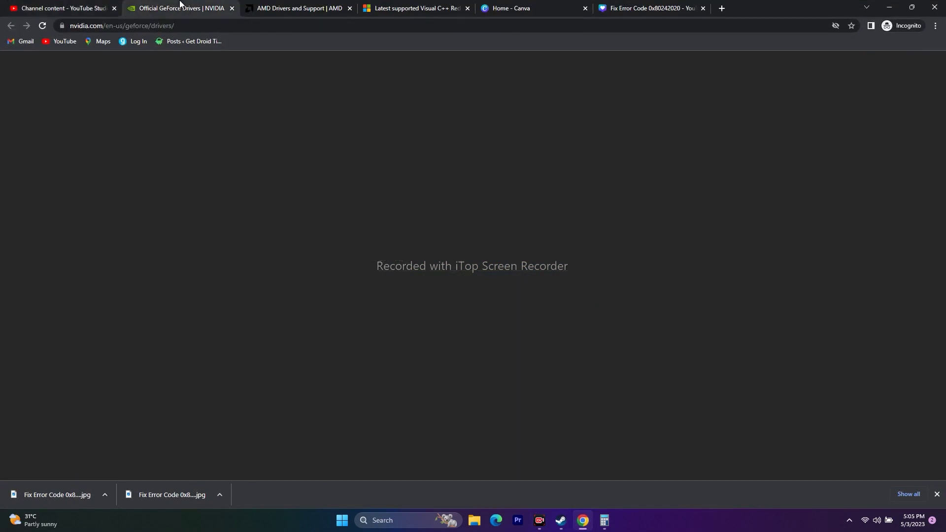
left_click(180, 8)
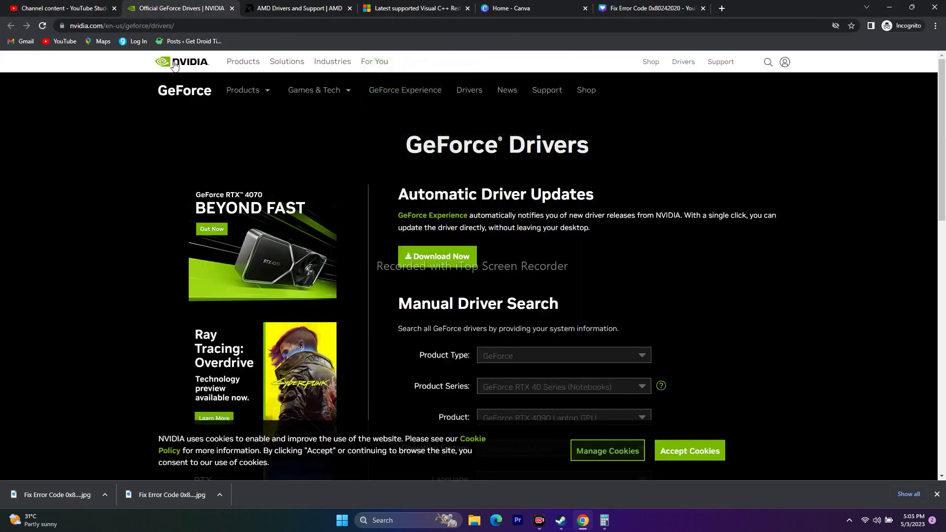
left_click(291, 9)
left_click(195, 8)
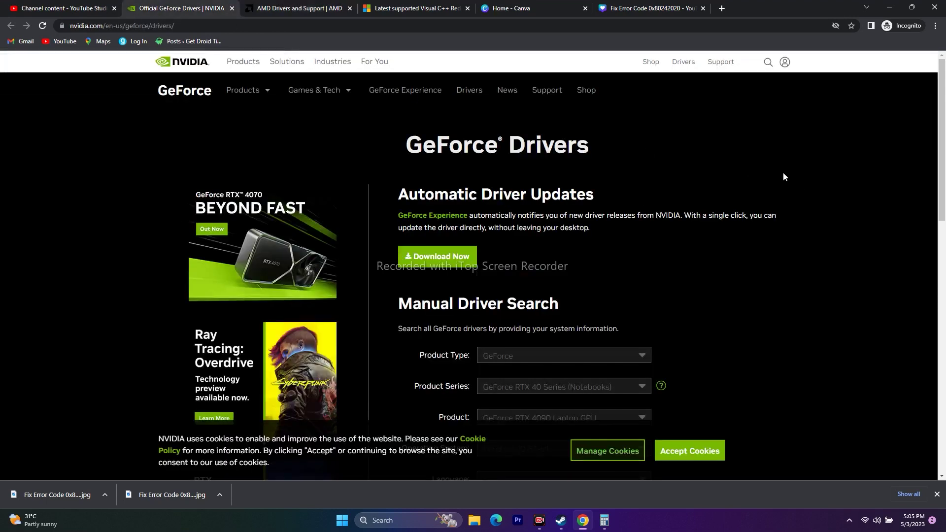
scroll(789, 175, "down", 4)
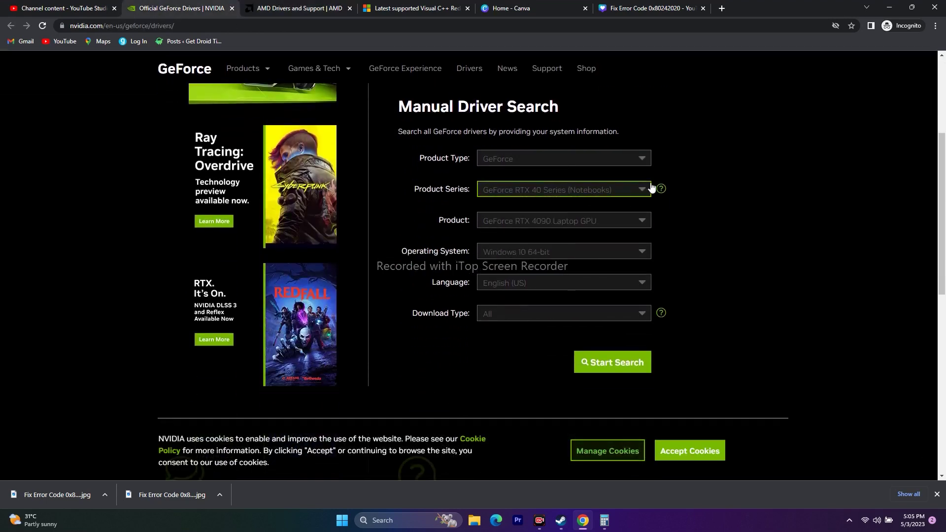
Search GeForce RTX 40 Series drivers and note the latest Game Ready Driver 531.79.
left_click(560, 194)
left_click(559, 220)
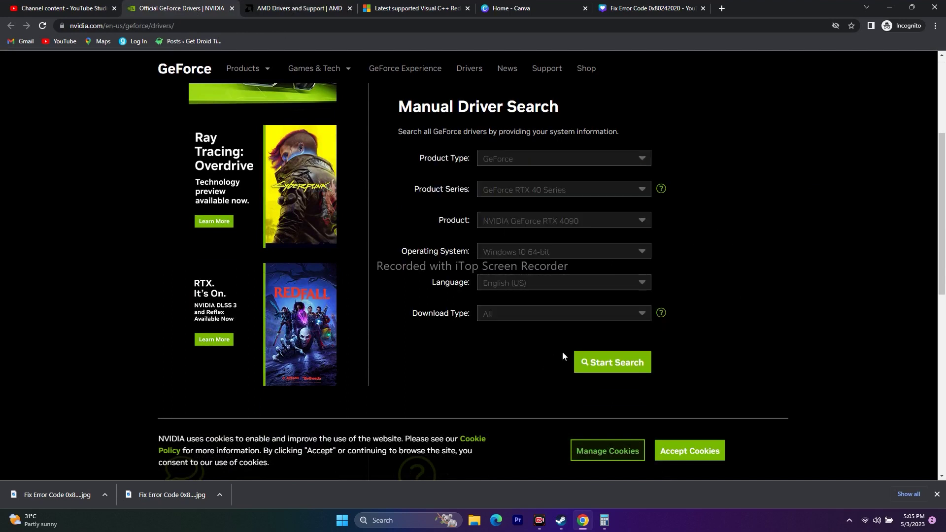
left_click(617, 362)
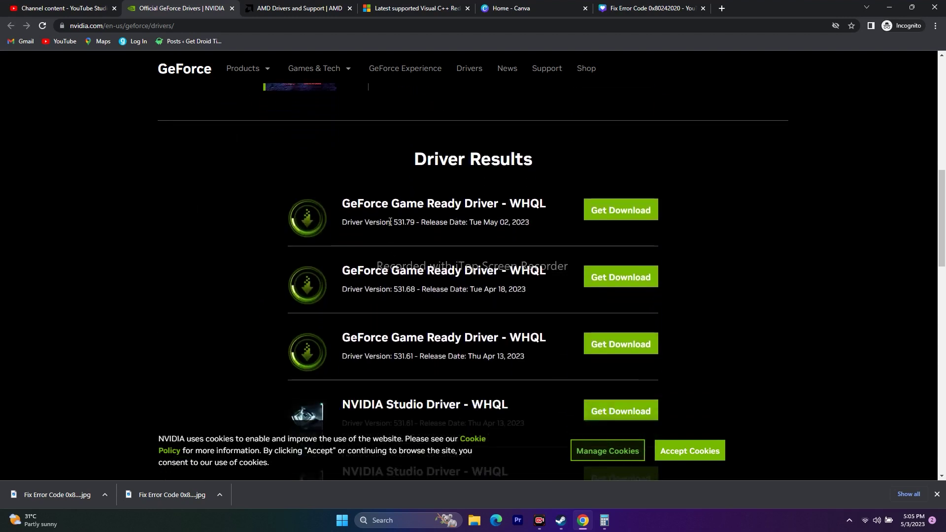
left_click_drag(392, 220, 533, 226)
left_click(534, 227)
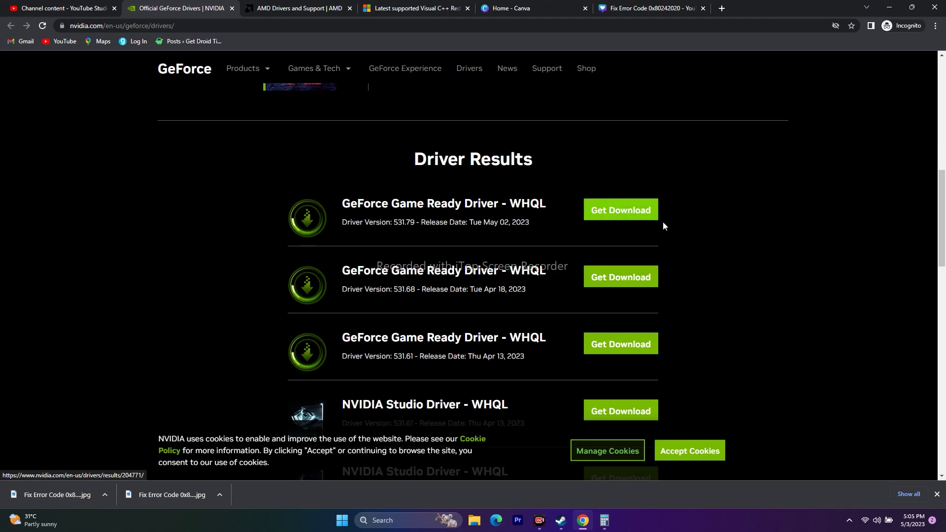
left_click(278, 4)
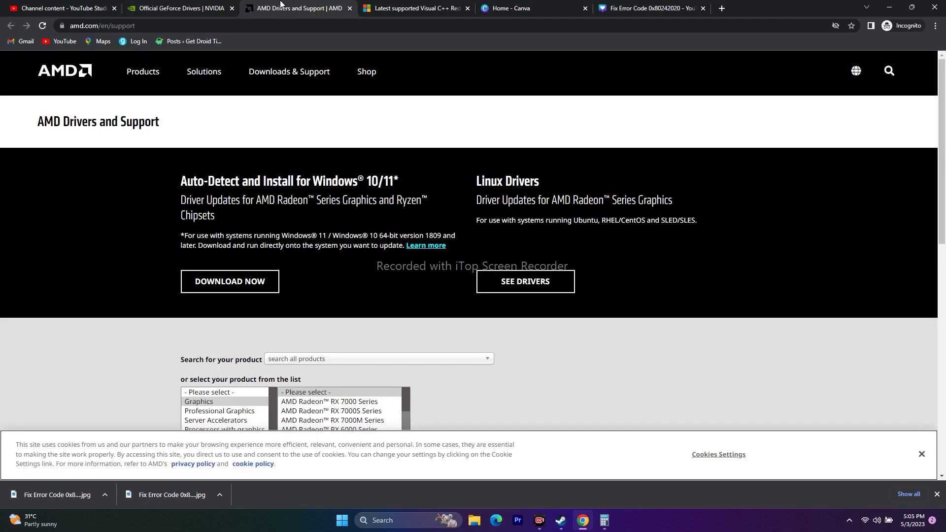
Select Graphics > RX 7000S Series > RX 7600S, submit, and view its Windows 11/10 64-bit drivers.
scroll(214, 255, "down", 3)
left_click(214, 255)
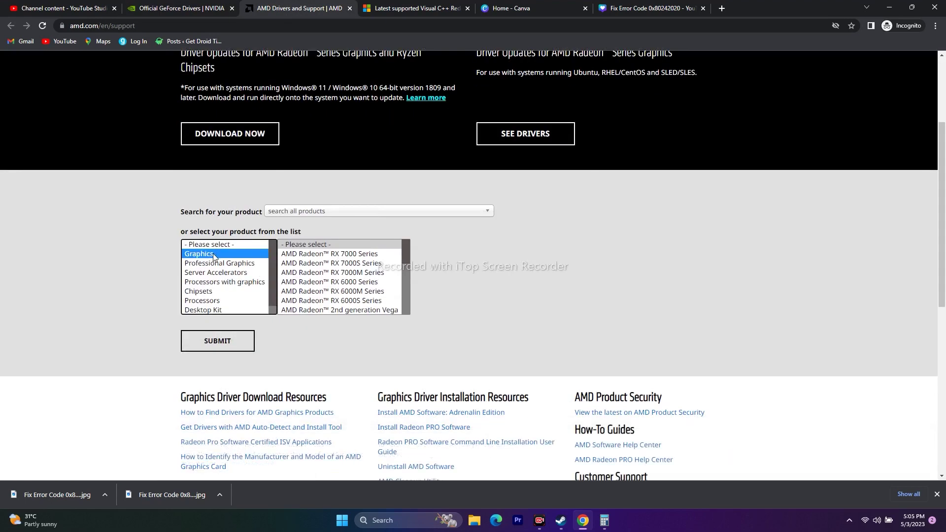
left_click(303, 264)
left_click(467, 254)
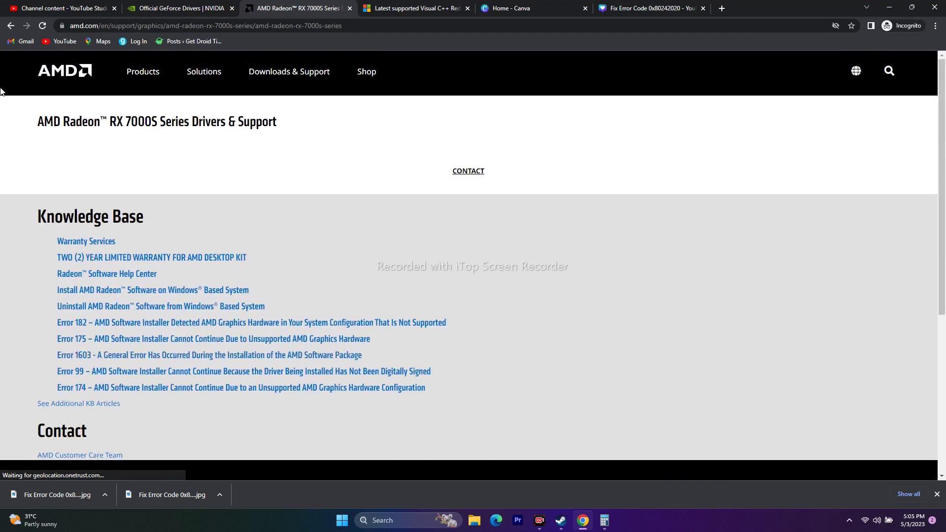
left_click(10, 26)
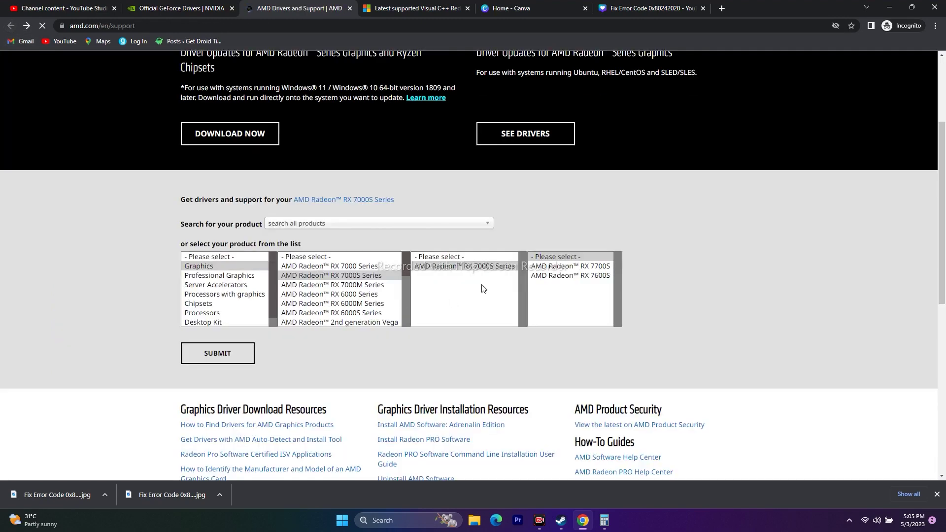
left_click(570, 276)
left_click(218, 353)
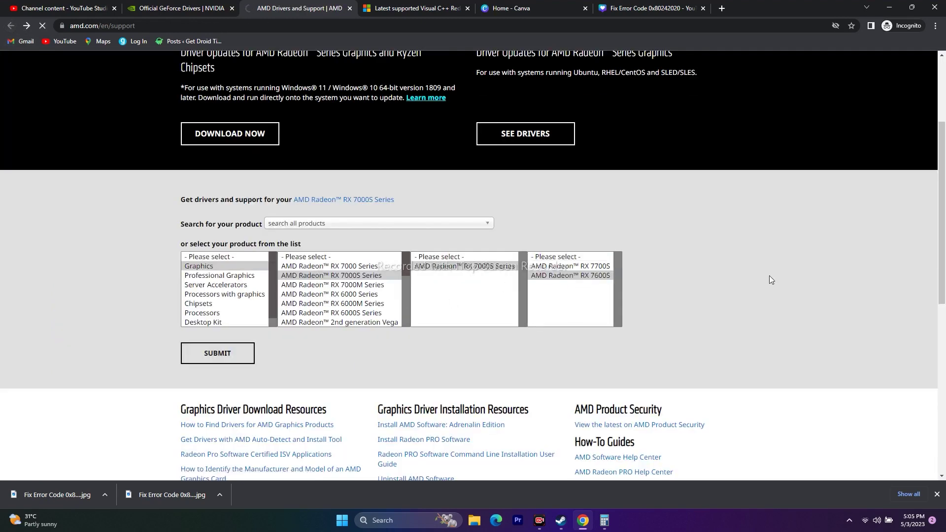
scroll(68, 219, "down", 2)
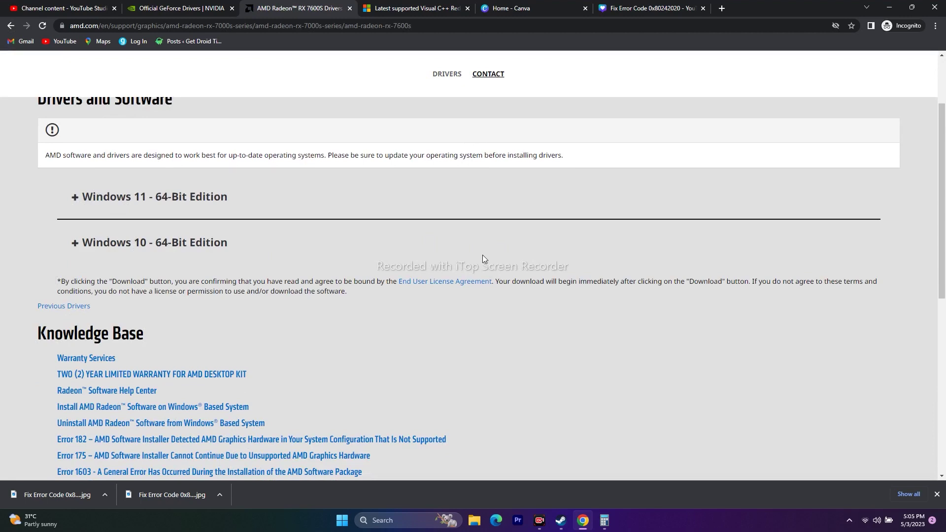
Glance back at the Steam library, then restore the browser.
left_click(888, 6)
left_click(565, 521)
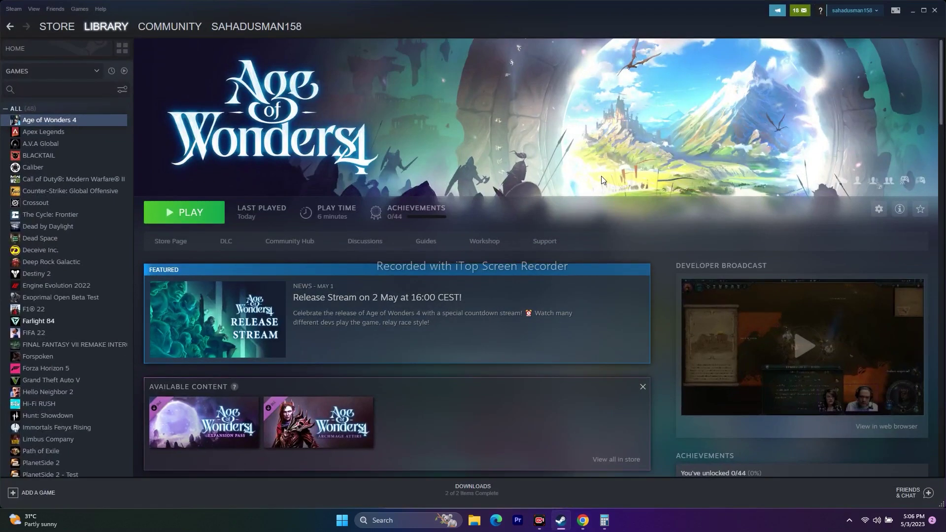
left_click(583, 520)
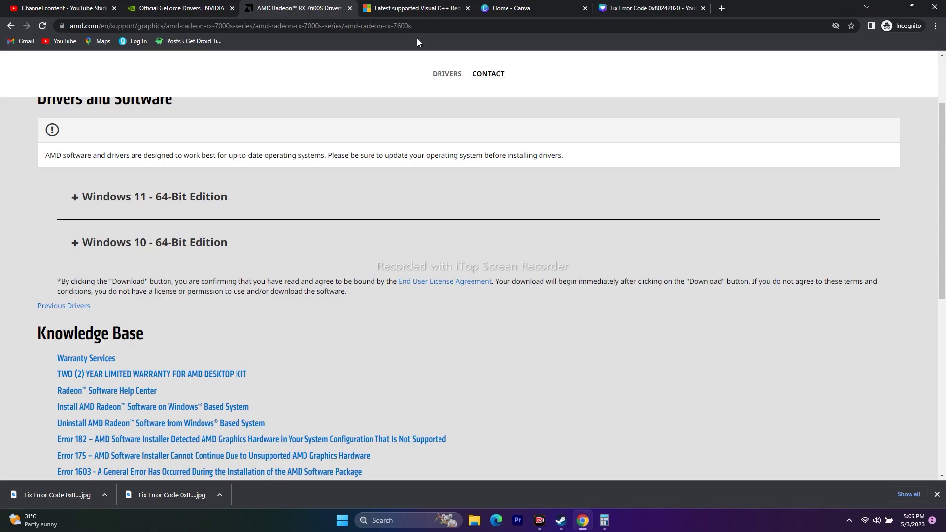
Review the Visual C++ 2015–2022 Redistributable x64 download link, then minimise the browser.
left_click(417, 7)
scroll(713, 288, "down", 7)
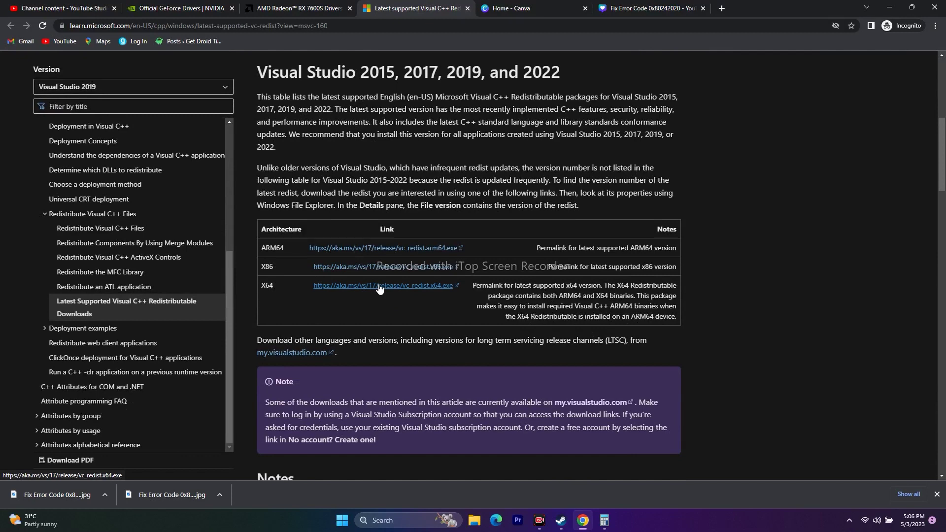
left_click(889, 7)
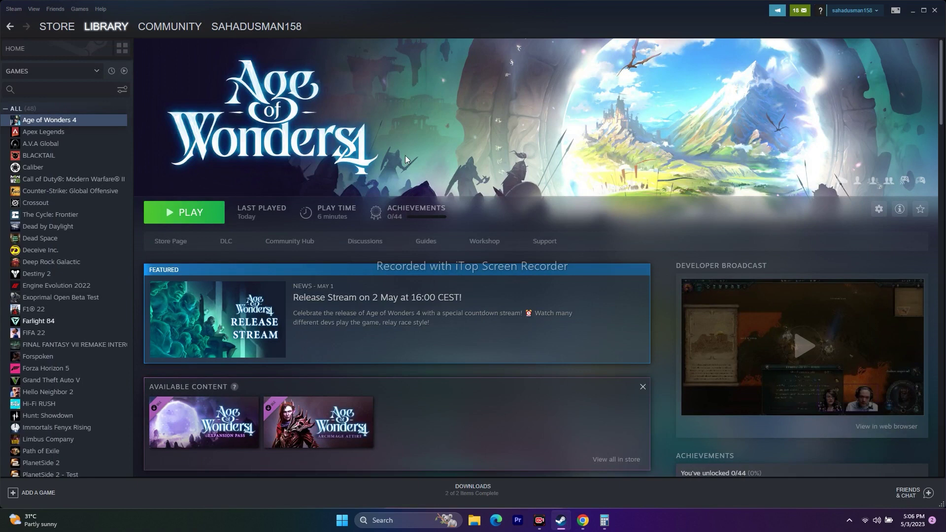
Look over Age of Wonders 4's Manage menu, then minimise Steam and open File Explorer with Win+E.
right_click(70, 122)
mouse_move(84, 169)
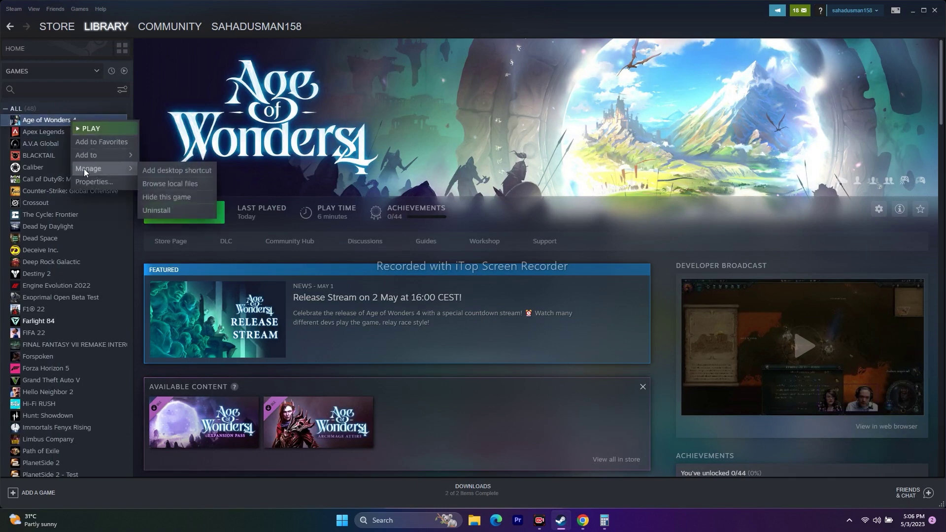
left_click(570, 186)
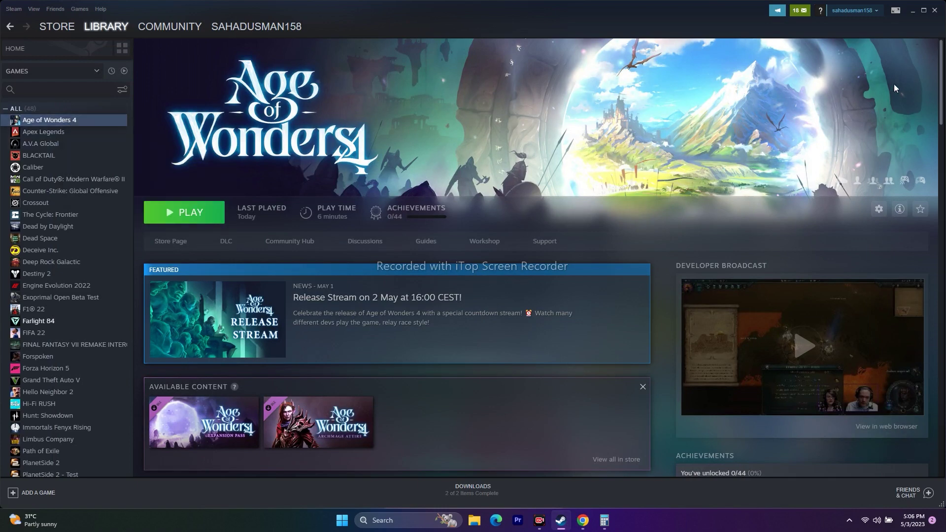
left_click(911, 15)
key("super+e")
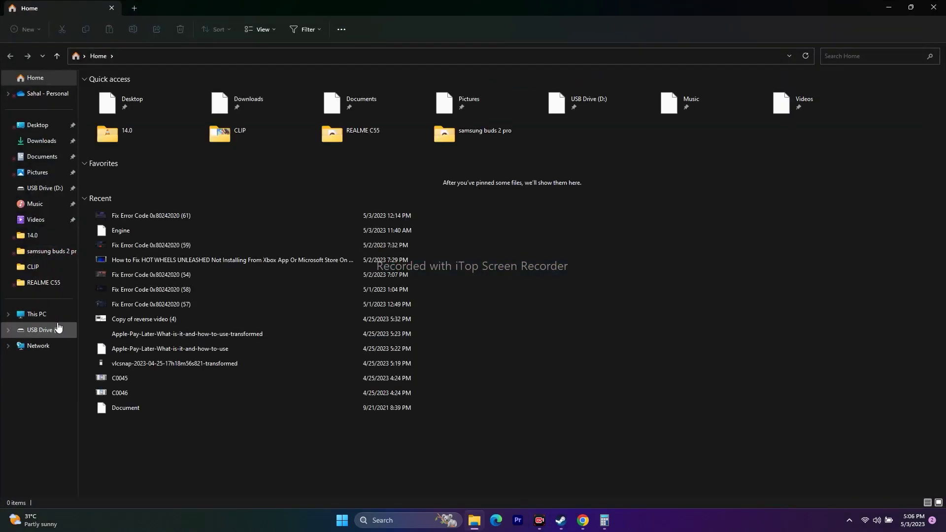
View This PC to see OS (C:) with 139 GB free of 952 GB, then return to Steam.
left_click(36, 314)
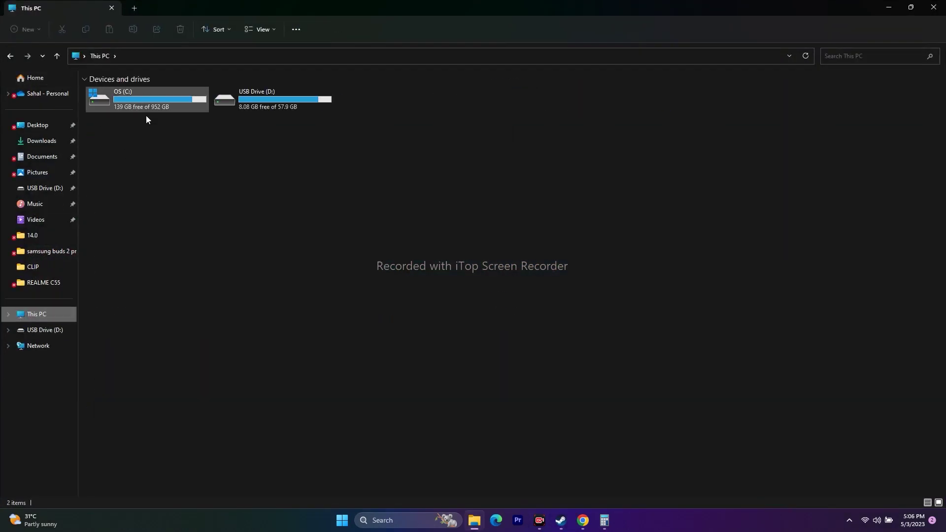
mouse_move(139, 105)
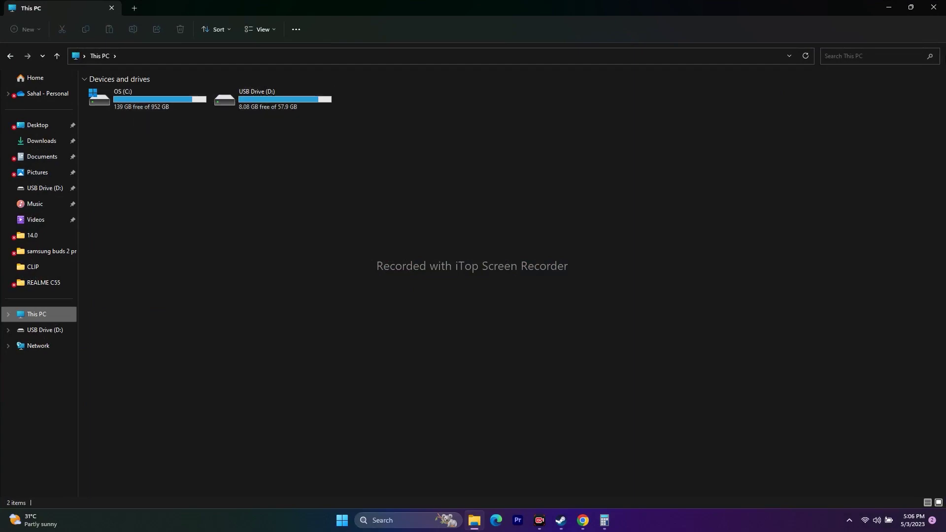
left_click(934, 6)
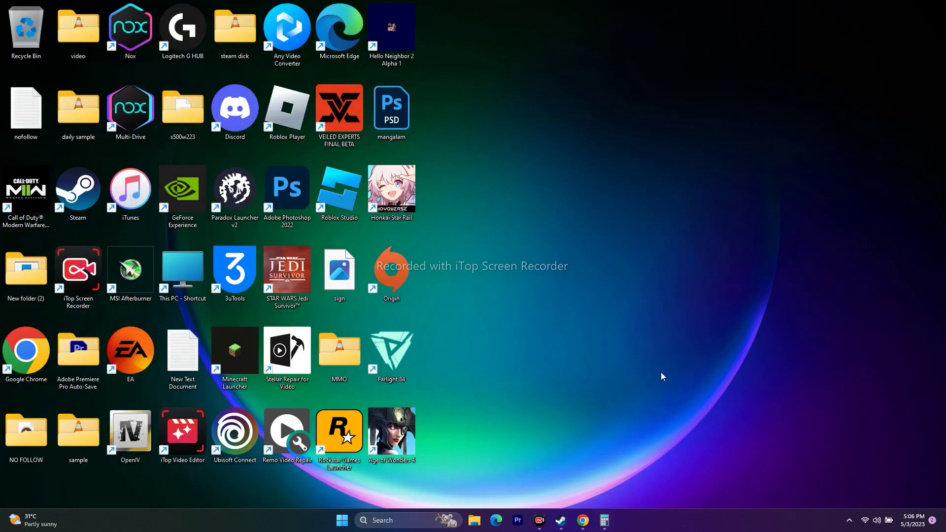
left_click(562, 519)
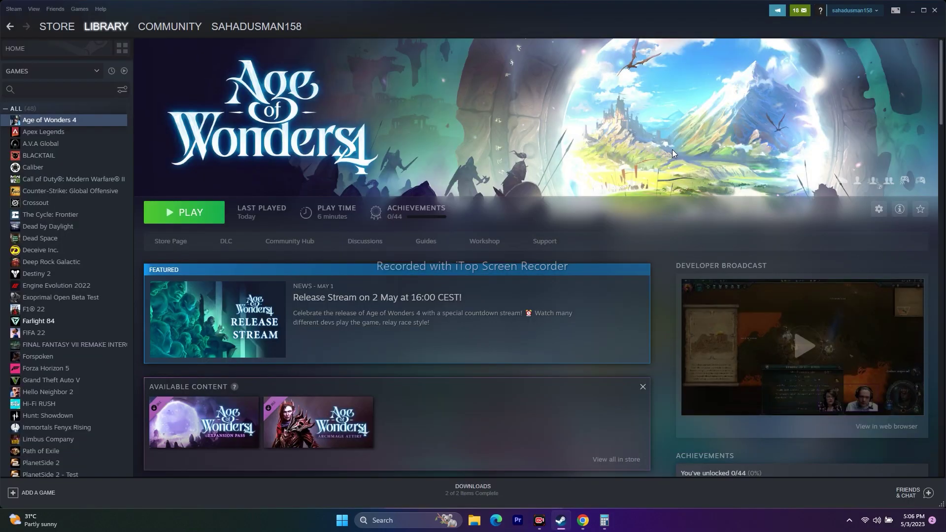